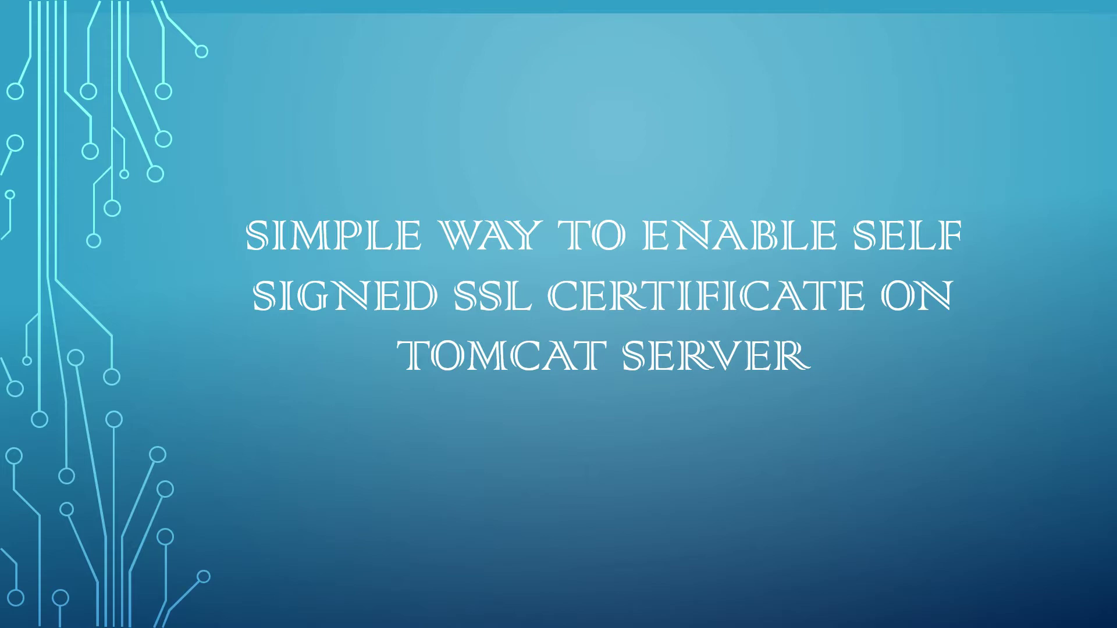
Switch to Chrome and scroll zerossl.com down to the Self-Signed Certificate Generator.
key("alt+Tab")
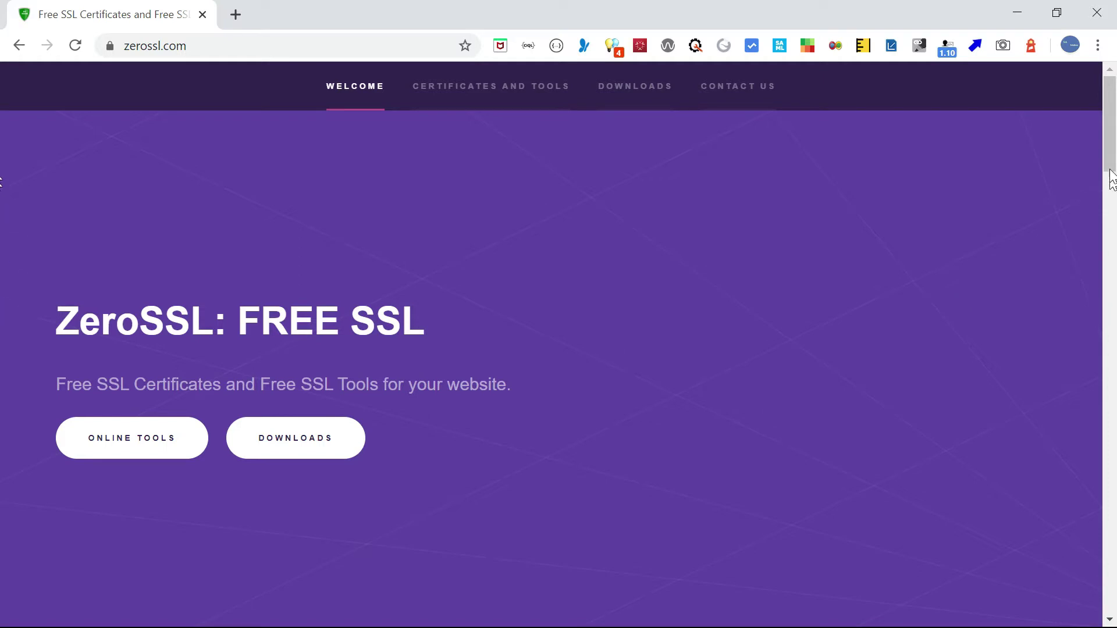
left_click_drag(1111, 152, 1093, 239)
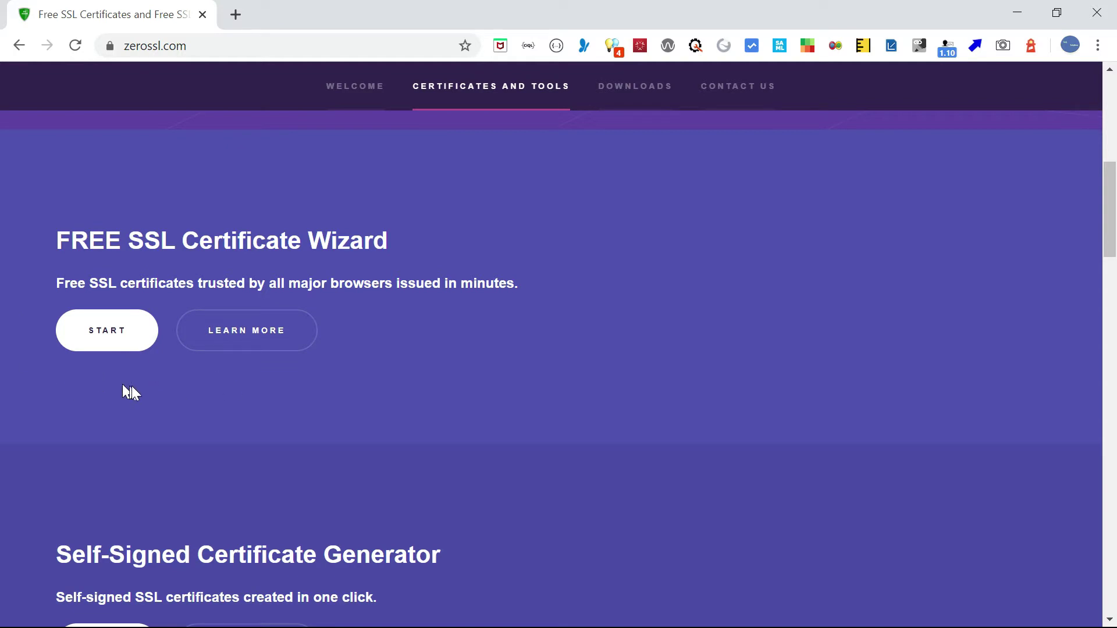
left_click_drag(1110, 199, 1108, 251)
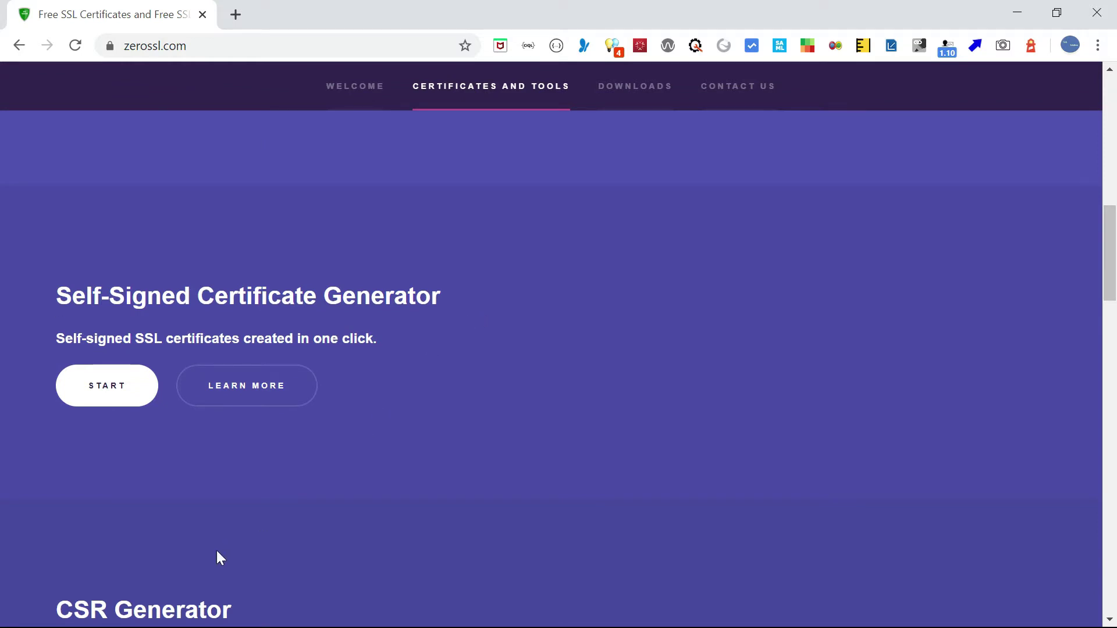
Generate a self-signed certificate for 'localhost' and download the key and certificate files.
left_click(110, 392)
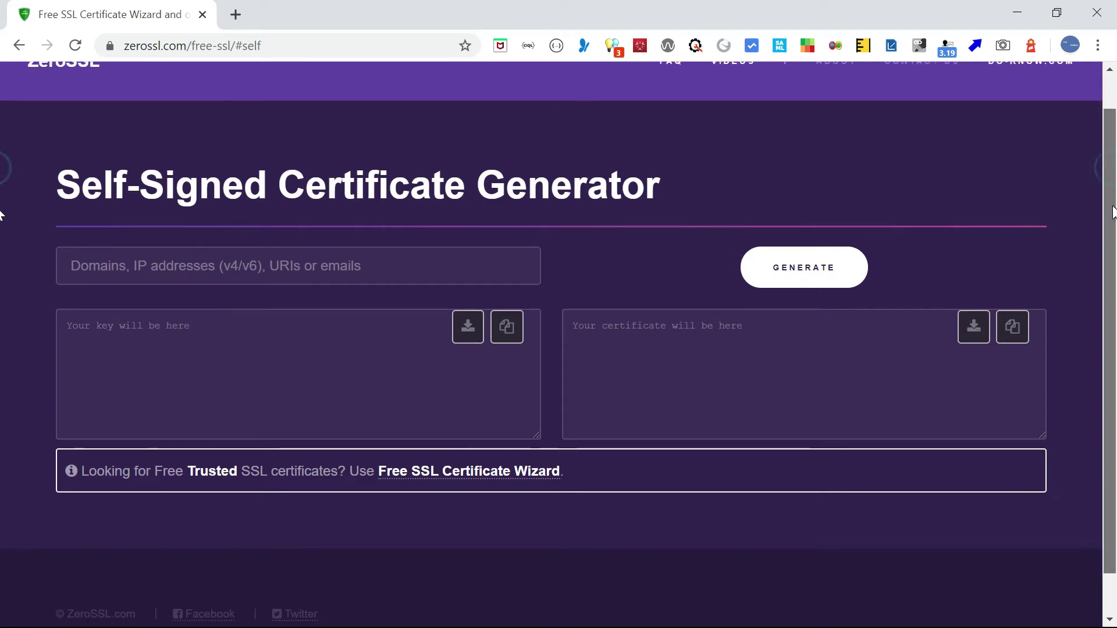
left_click(131, 266)
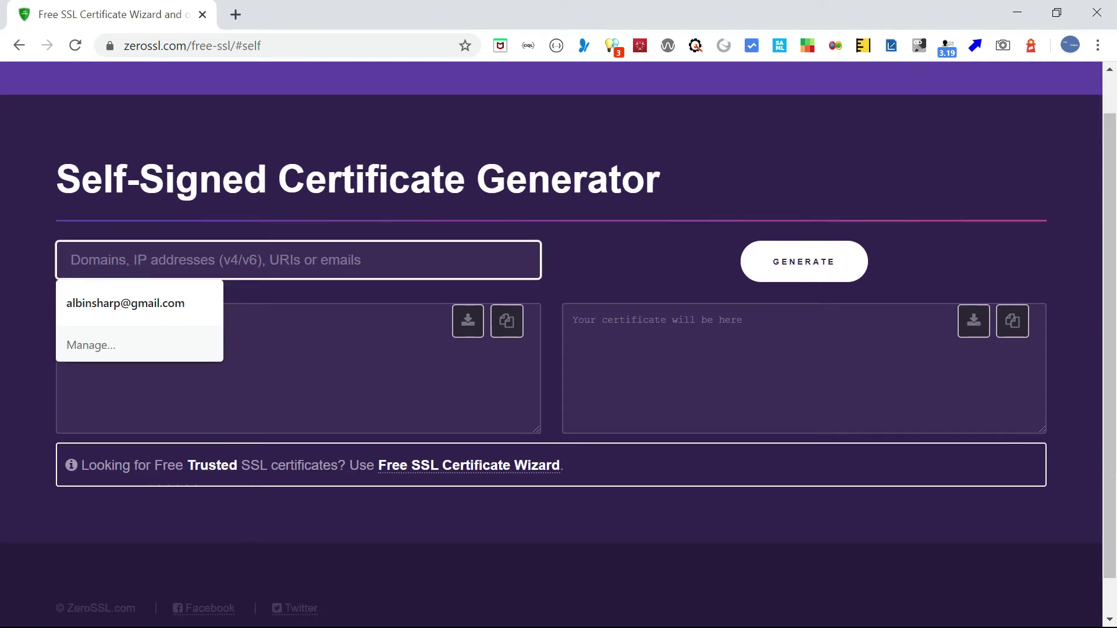
type("localhost")
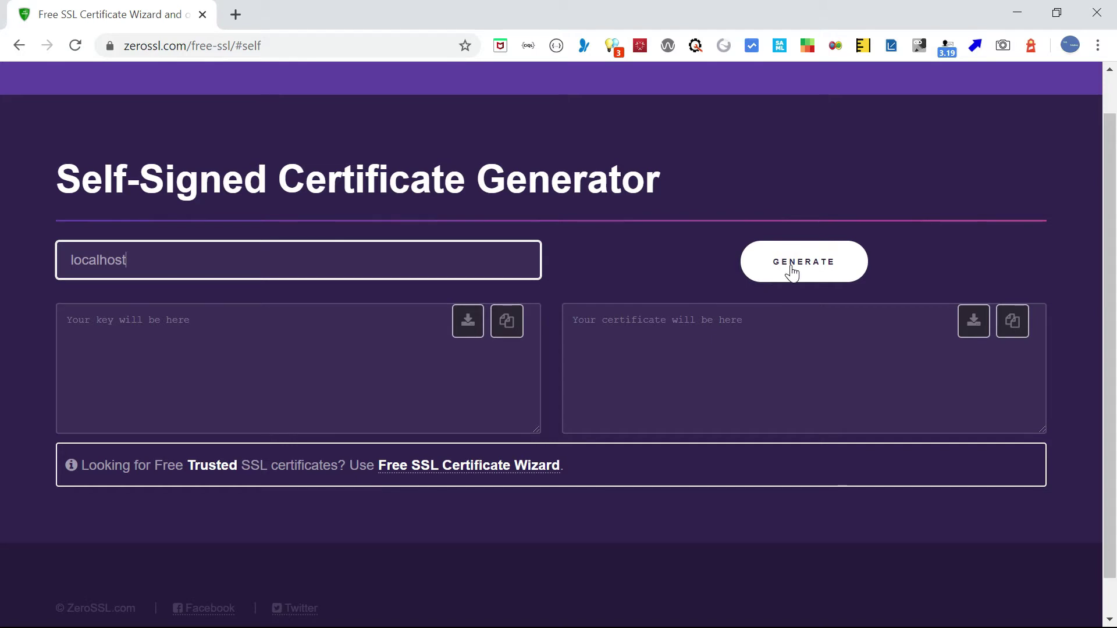
left_click(792, 269)
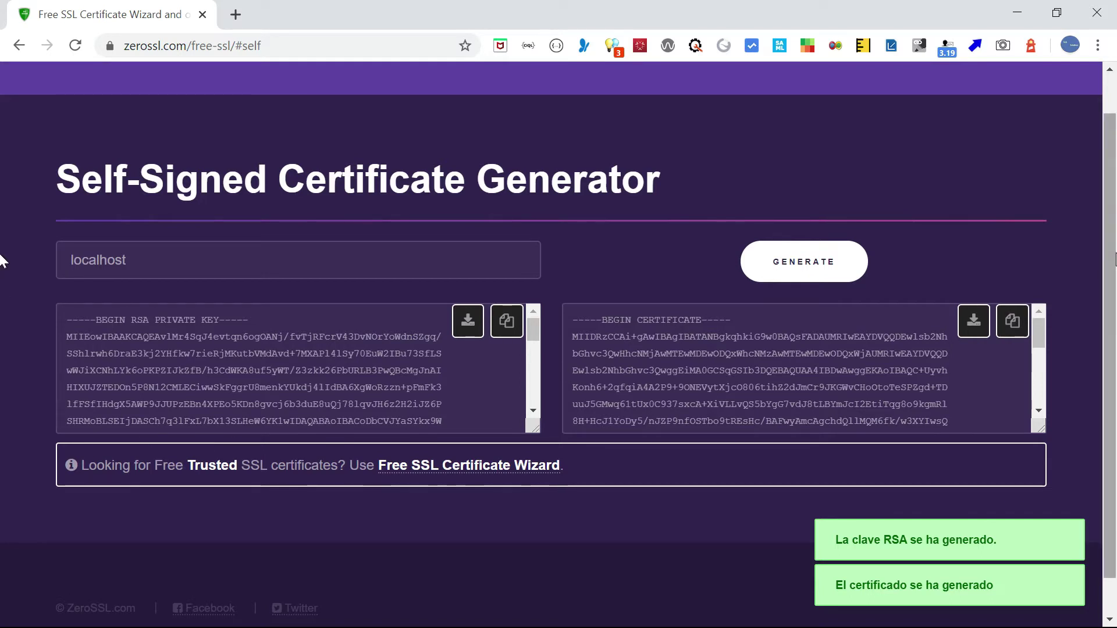
left_click(467, 322)
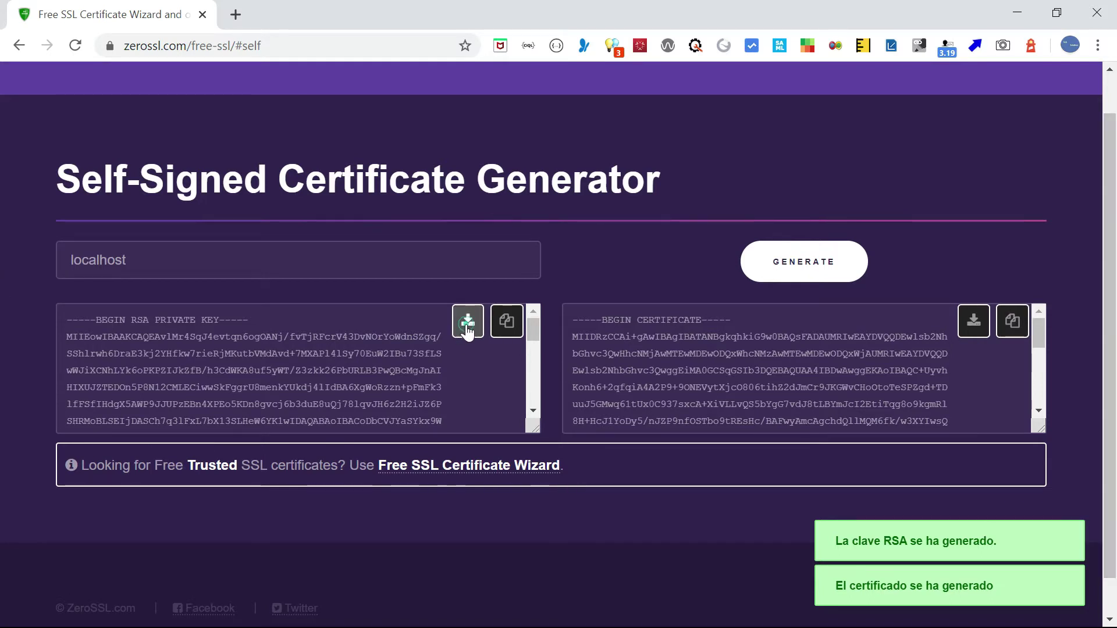
left_click(982, 318)
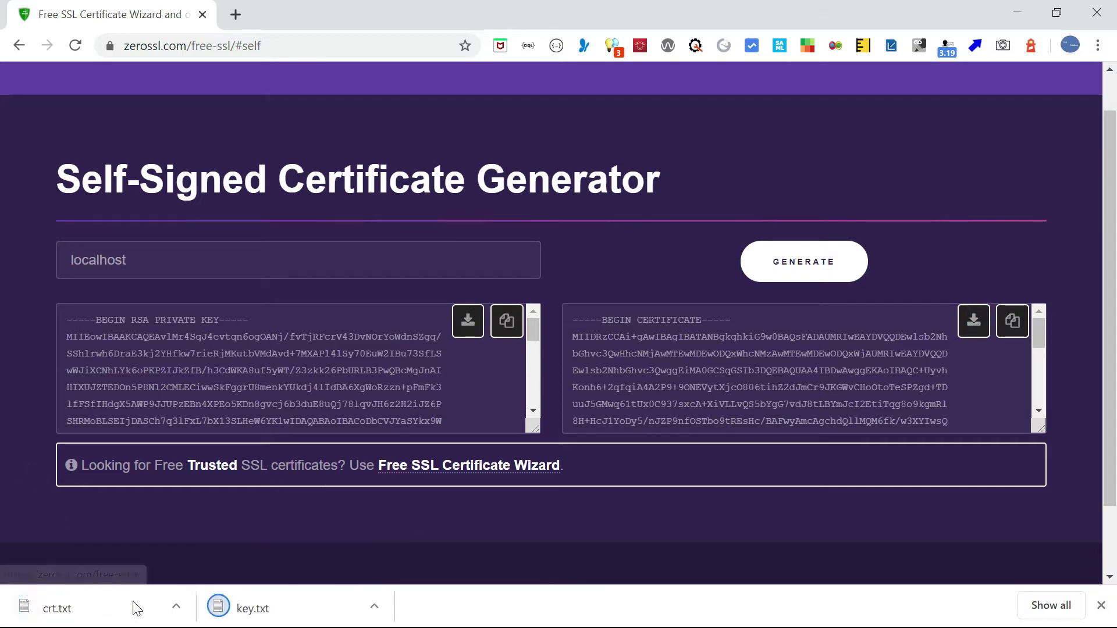
Copy crt.txt and key.txt from Downloads into the apache-tomcat-9.0.30 conf folder.
left_click(180, 606)
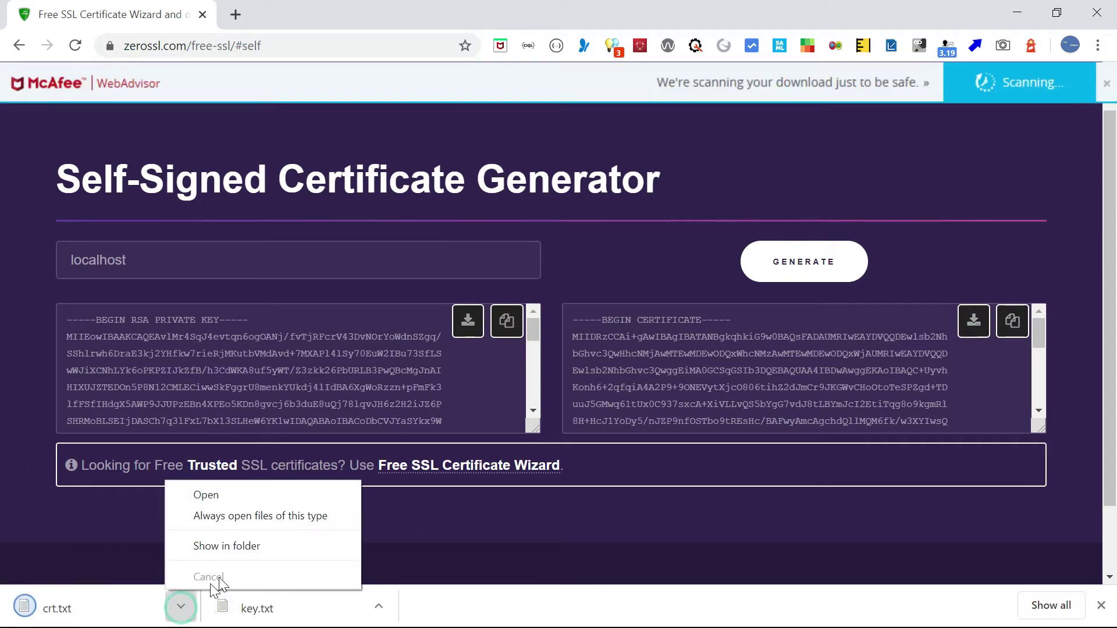
left_click(225, 547)
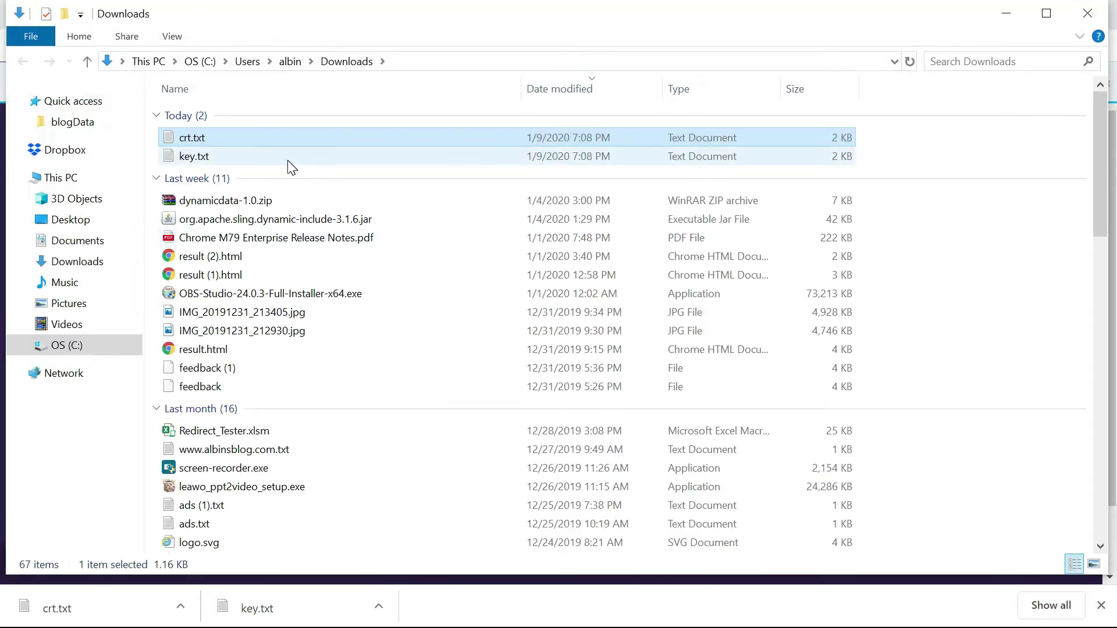
left_click(196, 156, "ctrl")
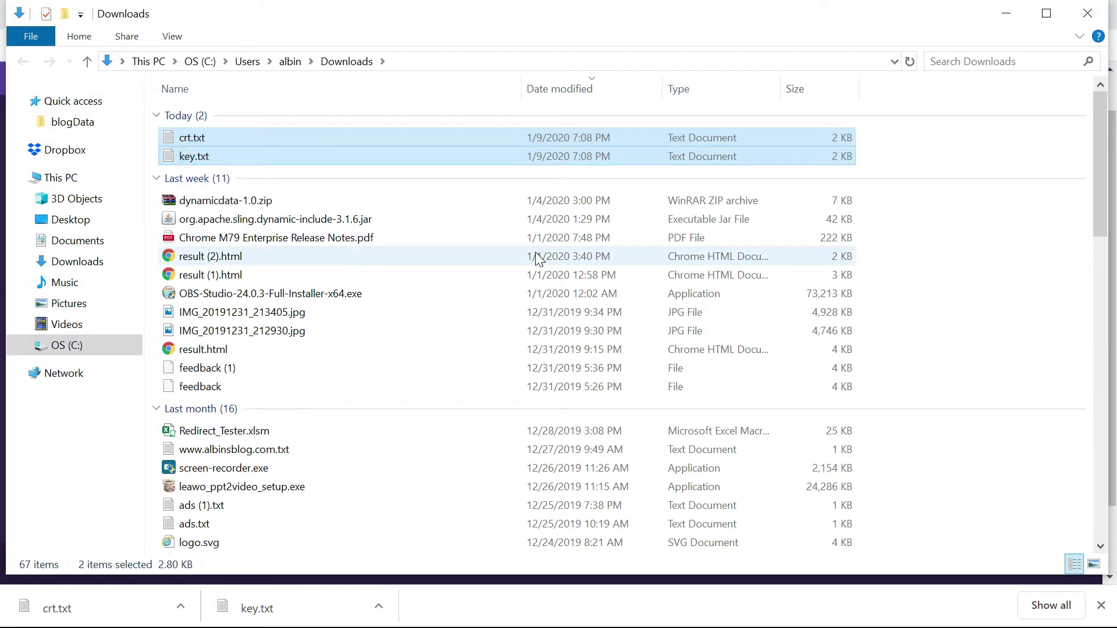
key("alt+Tab")
key("alt+Tab")
key("alt+Tab")
key("alt+Tab")
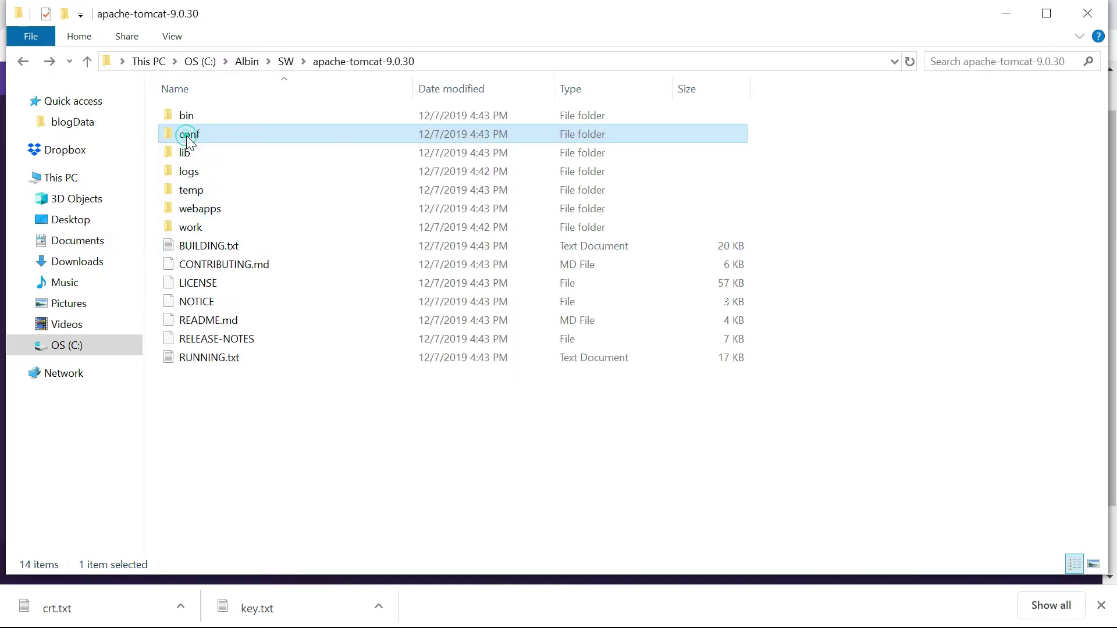
double_click(187, 137)
key("ctrl+v")
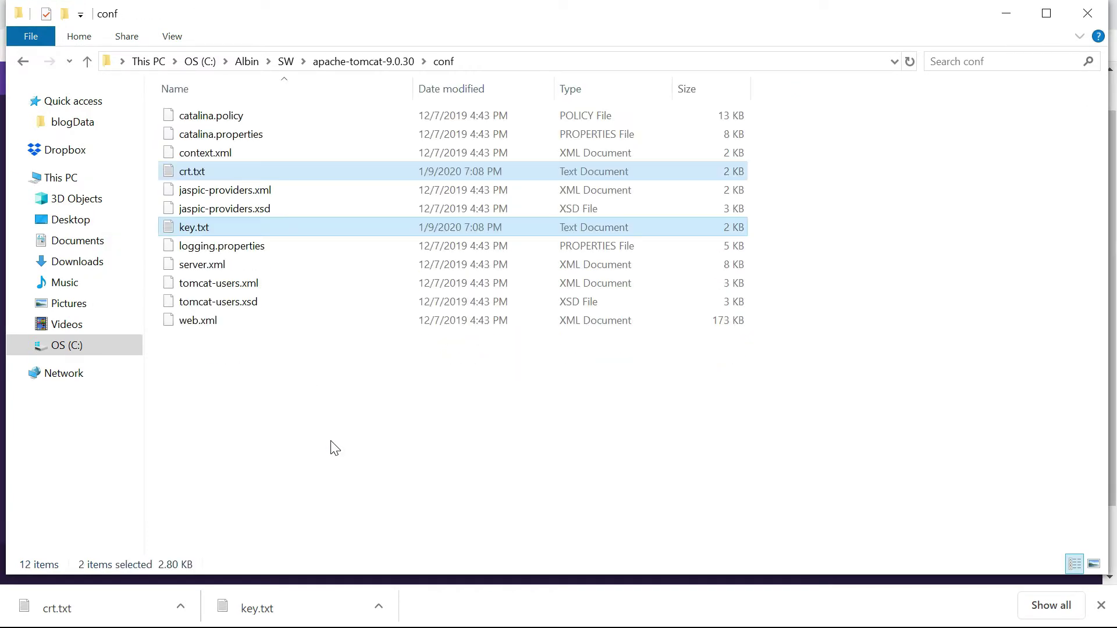
left_click(266, 396)
Rename crt.txt to crt.crt, accepting the extension-change warning.
right_click(198, 170)
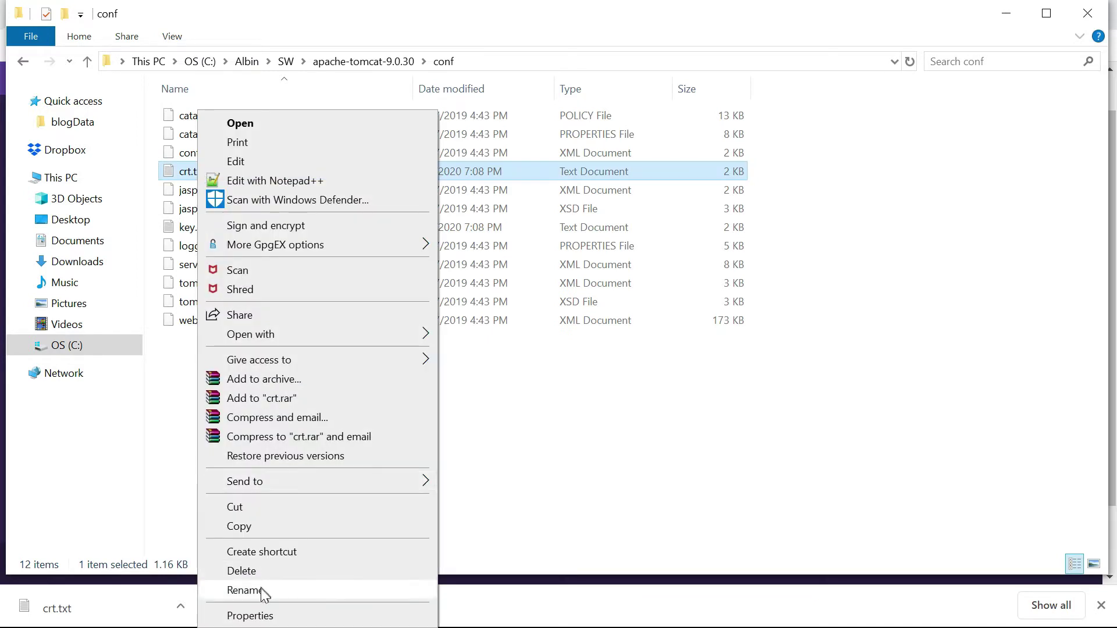
left_click(261, 589)
left_click(220, 170)
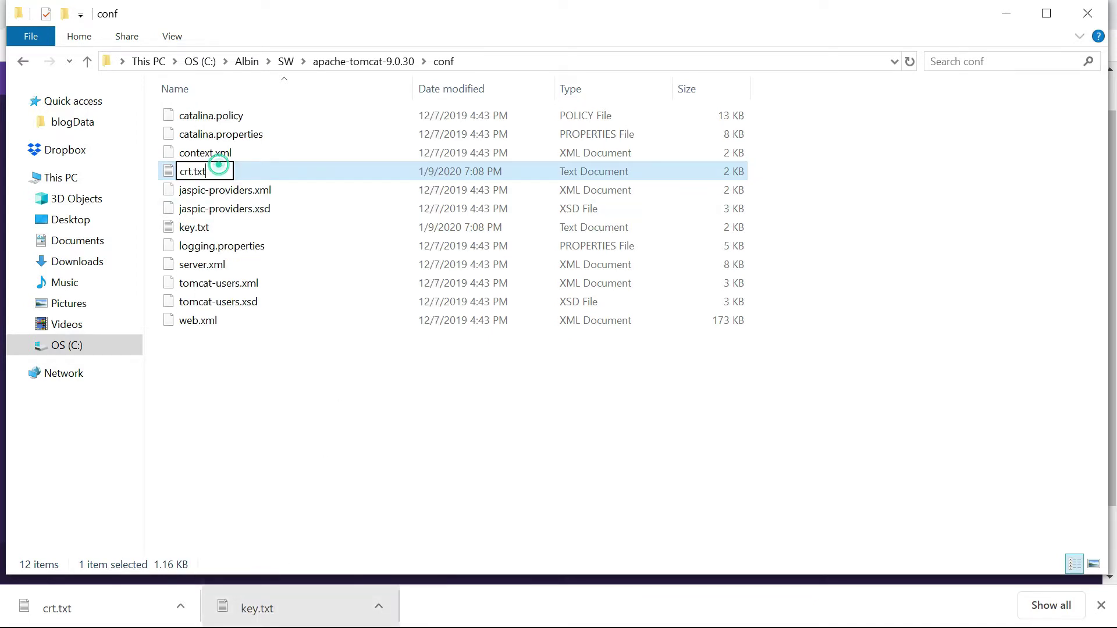
key("BackSpace")
key("BackSpace")
key("BackSpace")
type("crt")
left_click(295, 174)
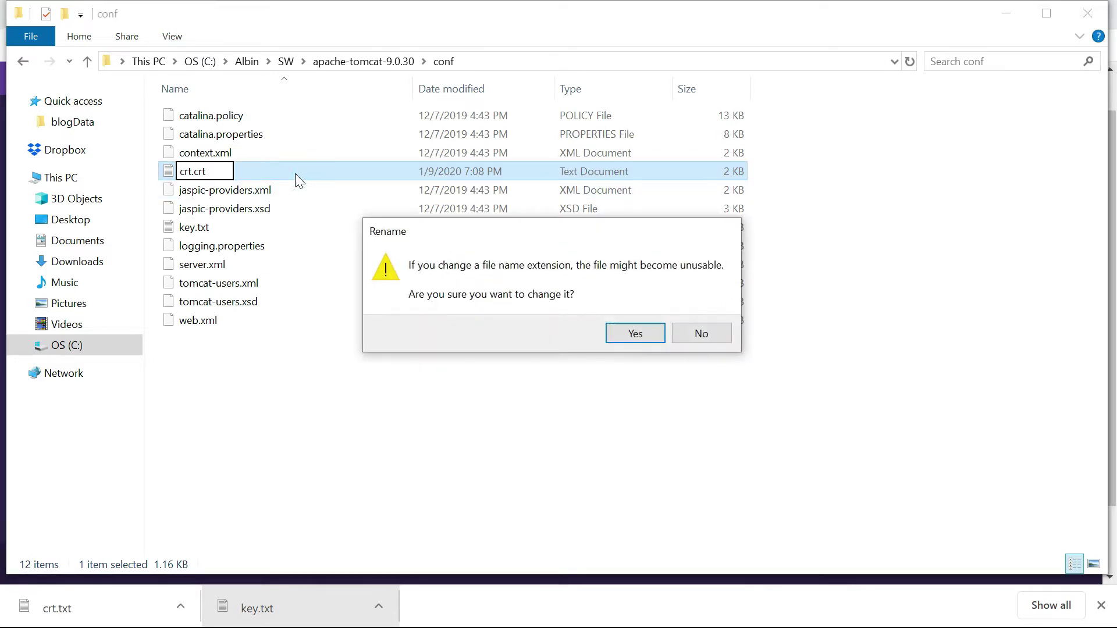
left_click(635, 335)
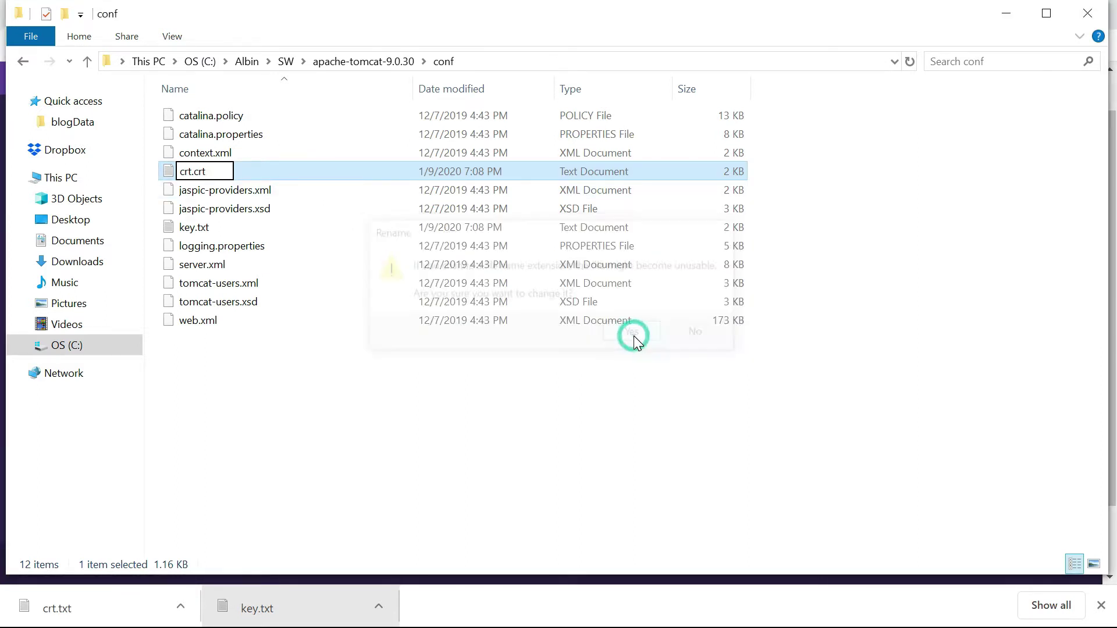
Rename key.txt to key.pem, accepting the extension-change warning.
right_click(187, 228)
left_click(236, 590)
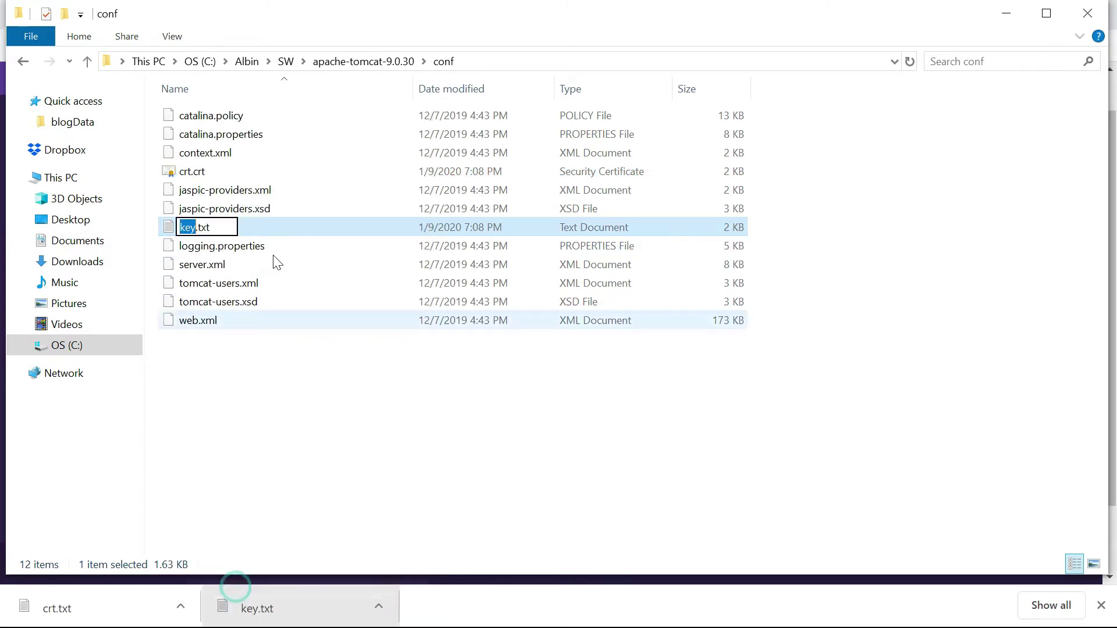
left_click(224, 224)
key("BackSpace")
key("BackSpace")
key("BackSpace")
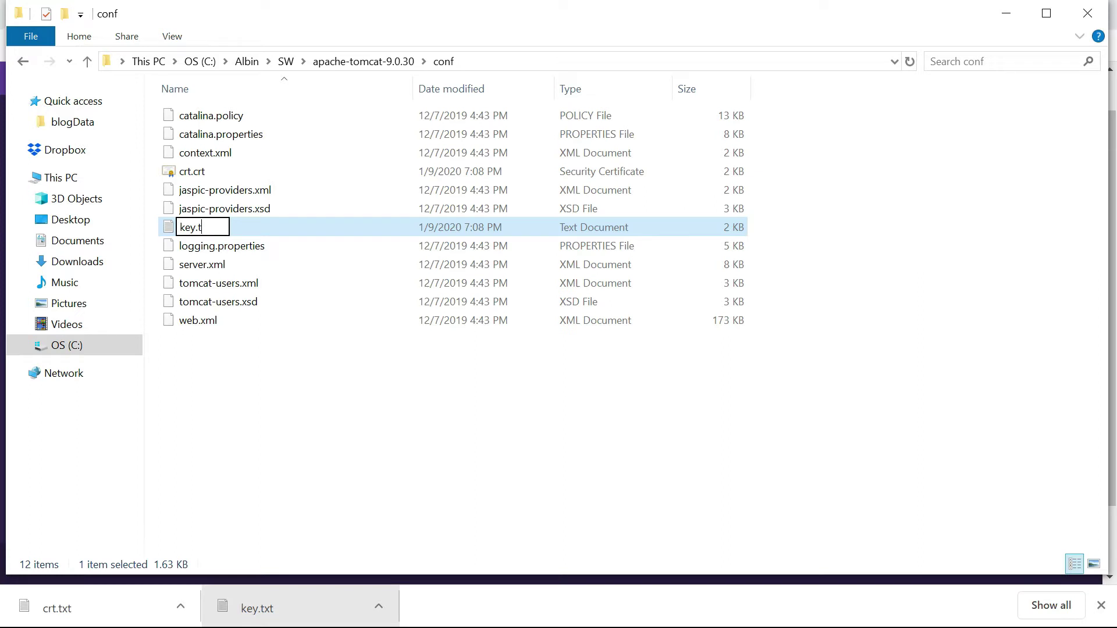
type("pem")
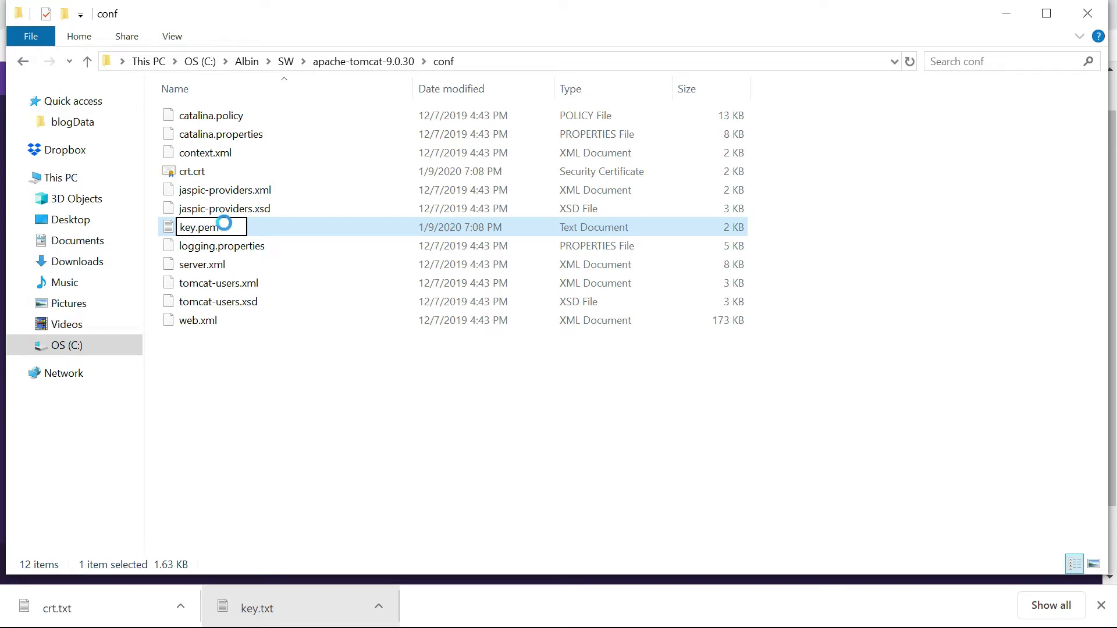
key("Return")
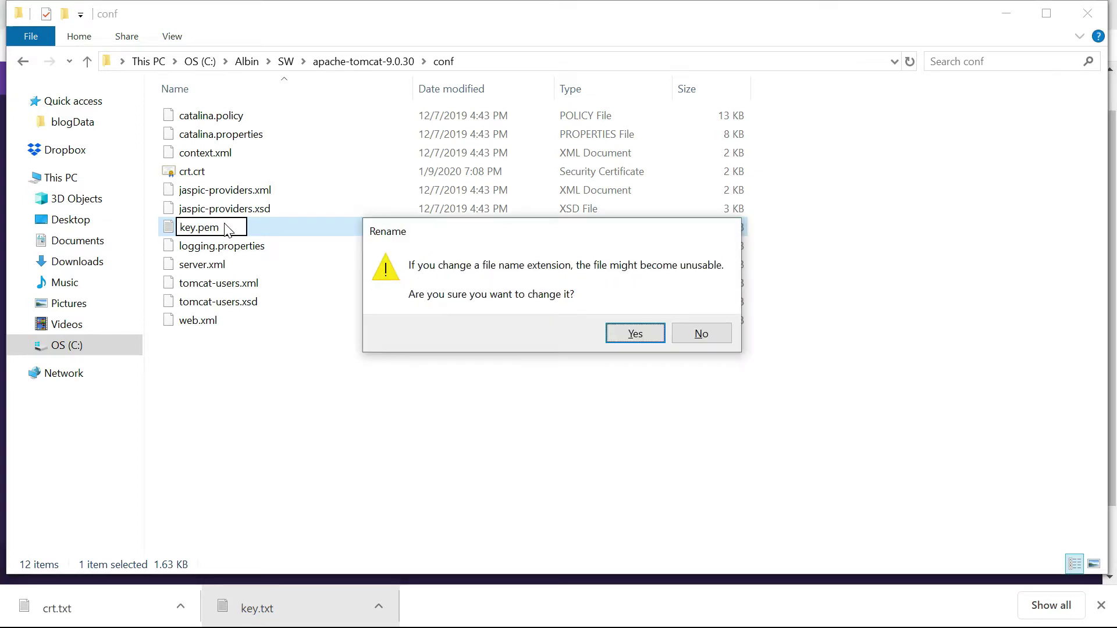
left_click(636, 333)
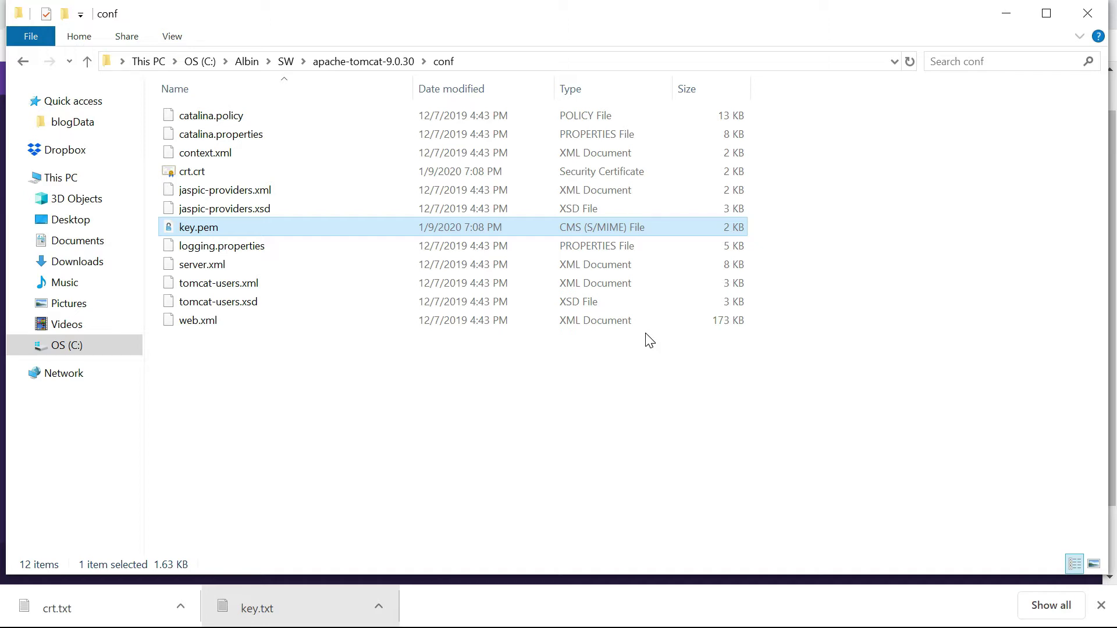
Open server.xml in Notepad++ and scroll to the commented 8443 connector.
left_click(213, 267)
right_click(213, 266)
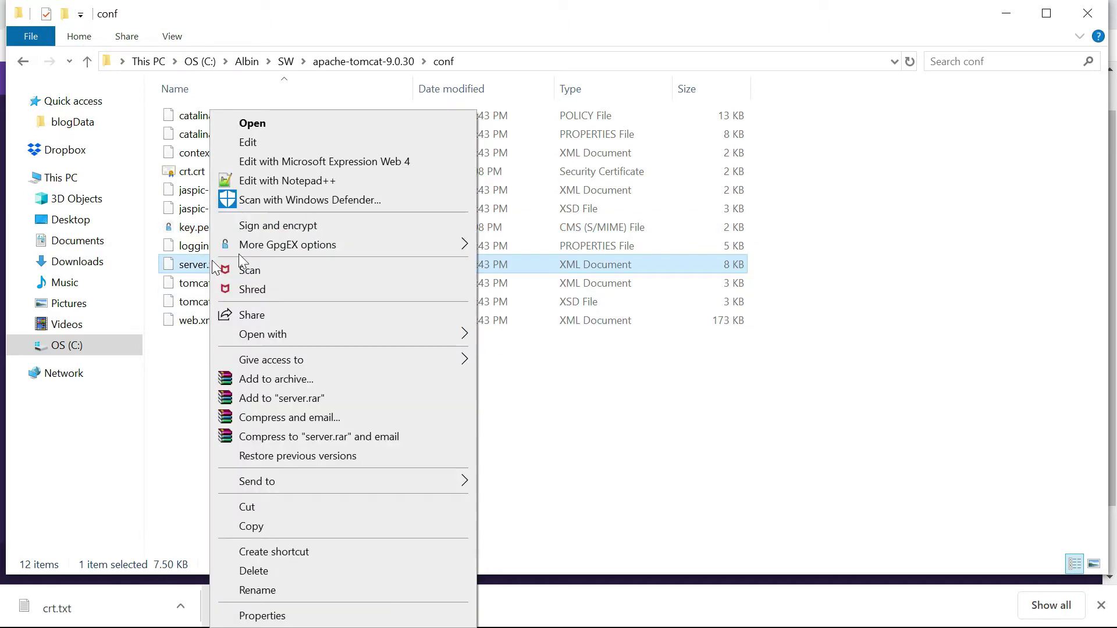
left_click(314, 180)
left_click_drag(1107, 146, 1106, 349)
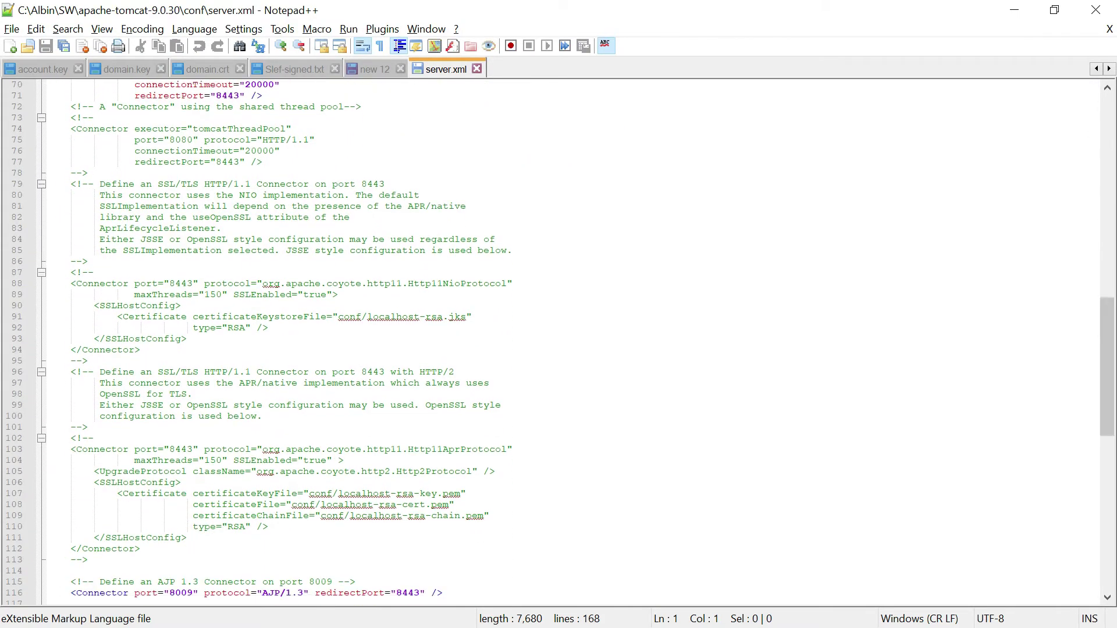
left_click_drag(140, 349, 58, 283)
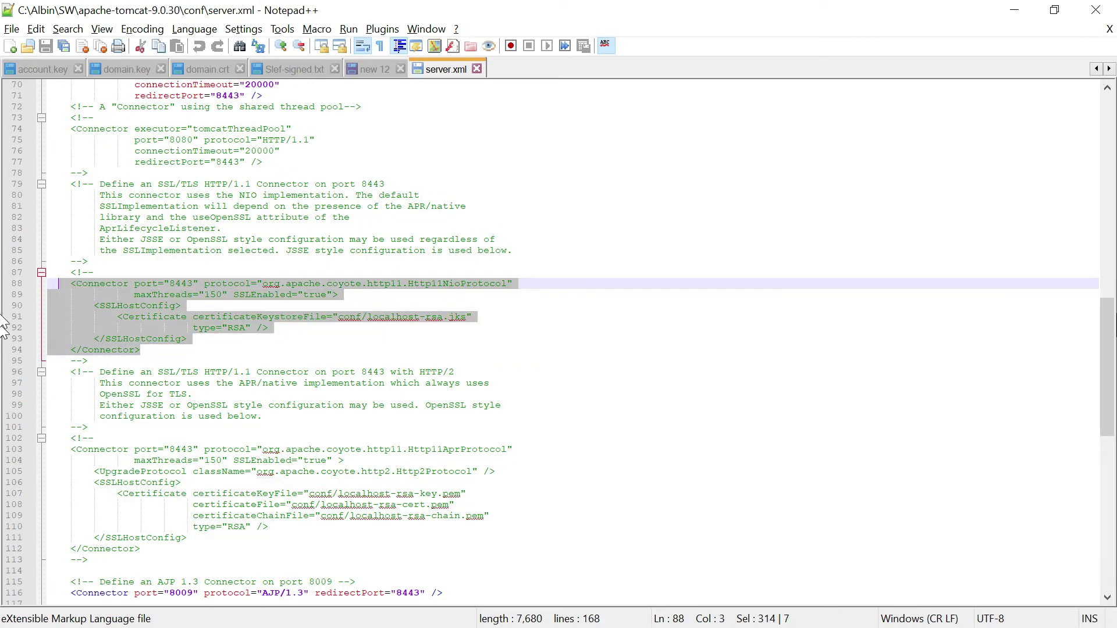
left_click_drag(1110, 321, 1109, 338)
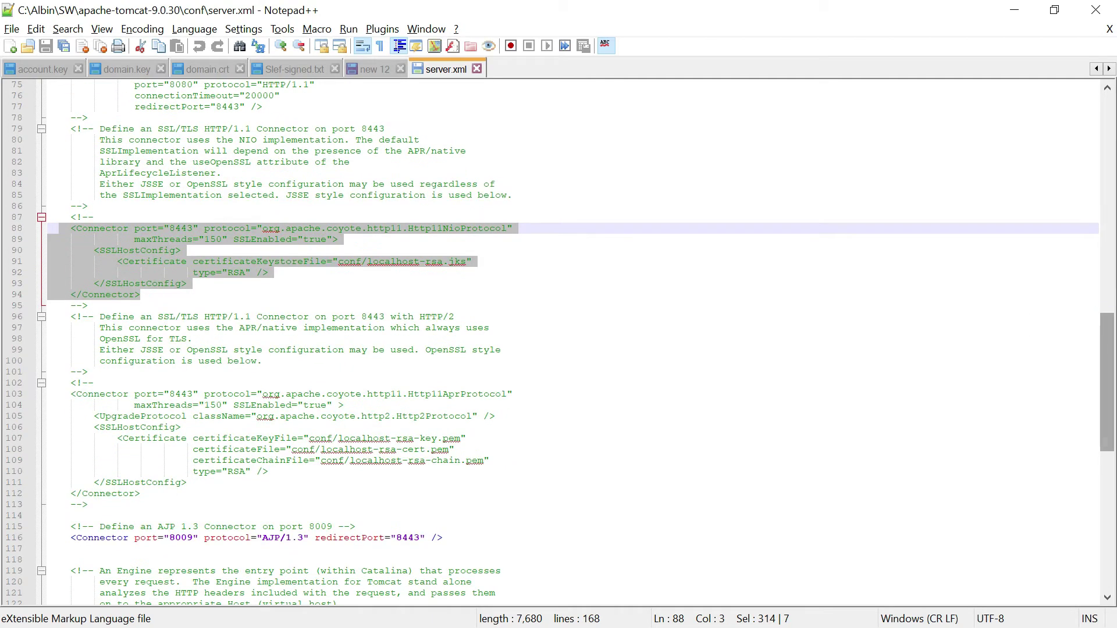
left_click(215, 460)
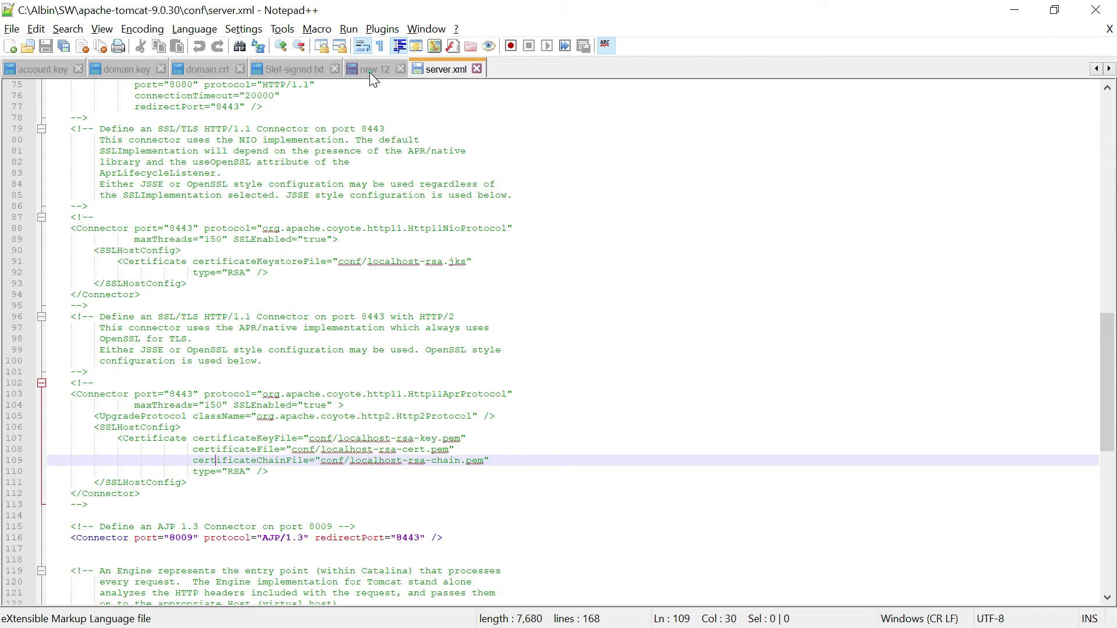
Paste the prepared port-443 Connector from 'new 12' below the commented 8443 connector and save.
left_click(372, 70)
key("ctrl+a")
key("ctrl+c")
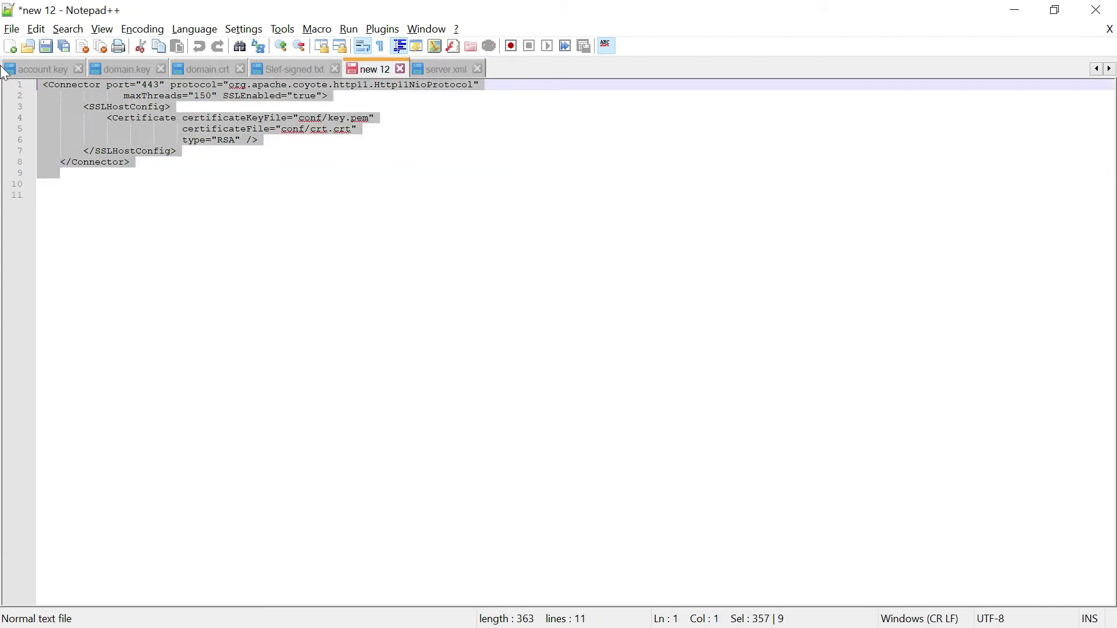
left_click(456, 69)
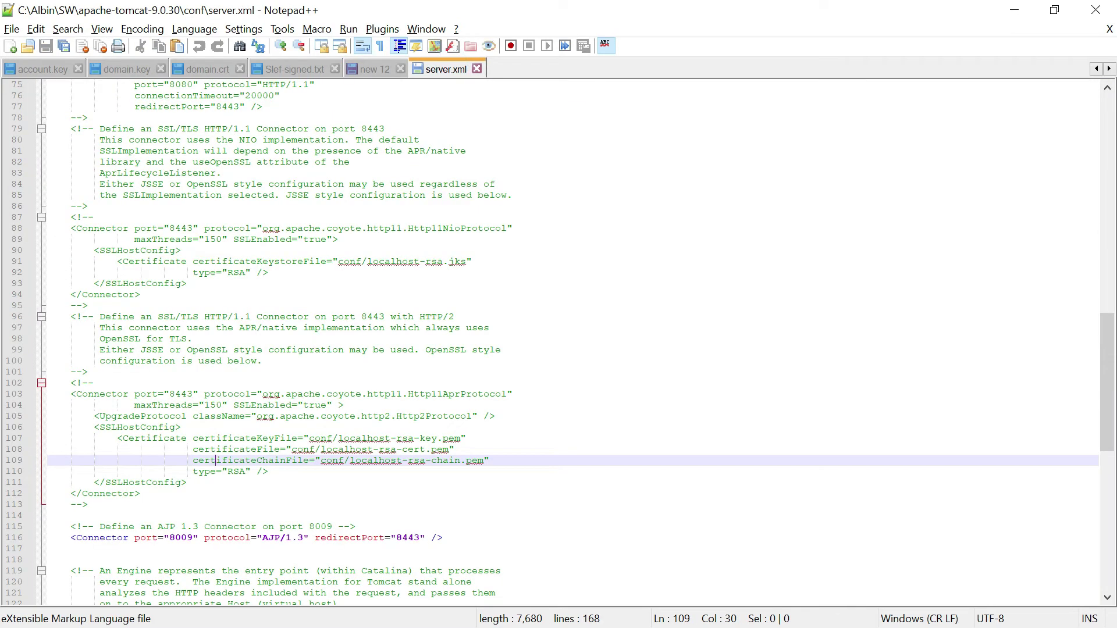
left_click(110, 371)
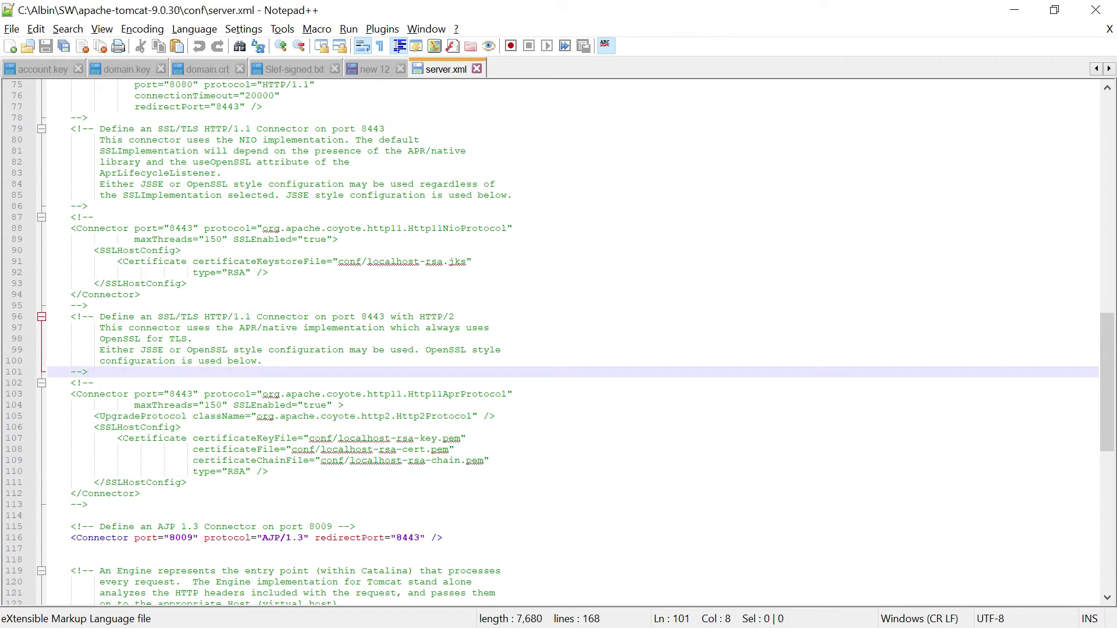
left_click(94, 305)
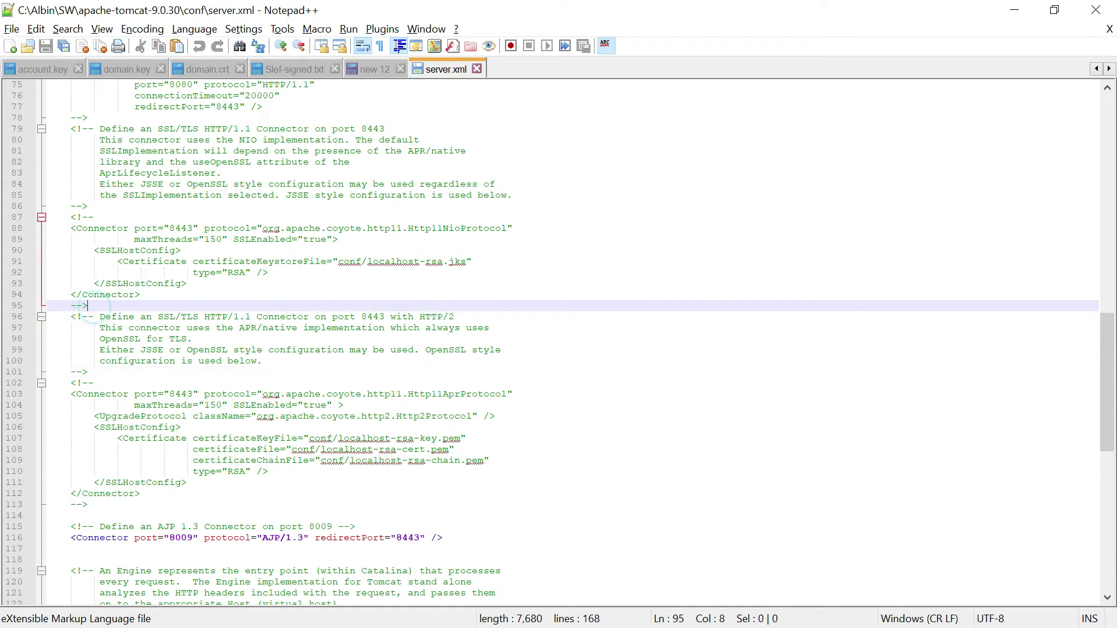
key("Return")
key("Return")
key("ctrl+v")
key("ctrl+s")
Review the new connector's certificateKeyFile and certificateFile lines against the old keystore line.
left_click_drag(65, 228, 182, 250)
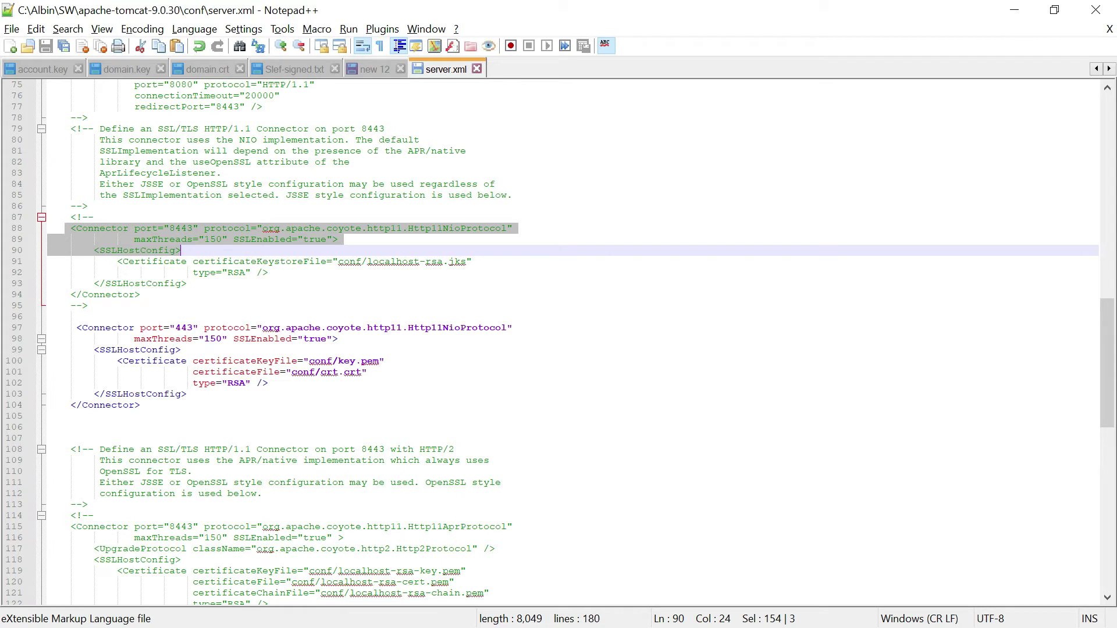
double_click(244, 360)
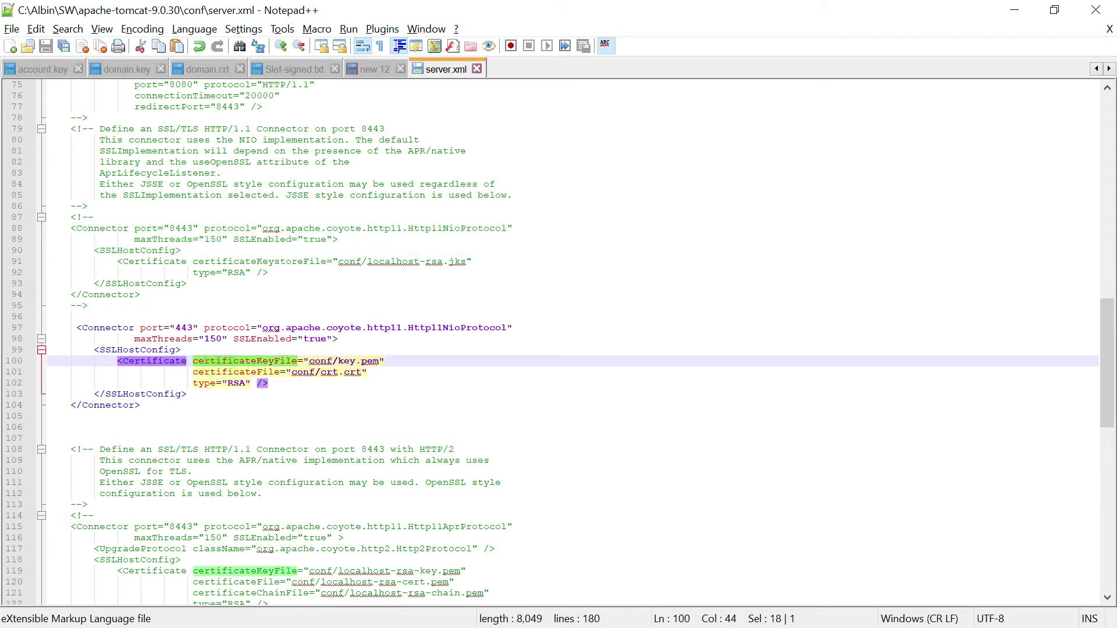
double_click(236, 372)
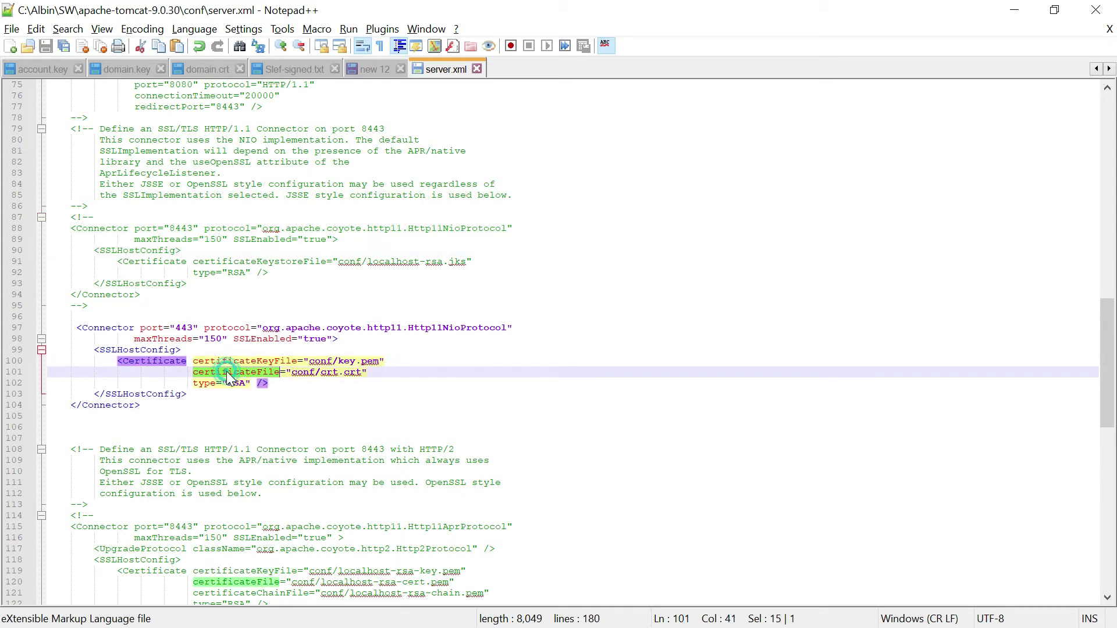
left_click_drag(369, 373, 194, 362)
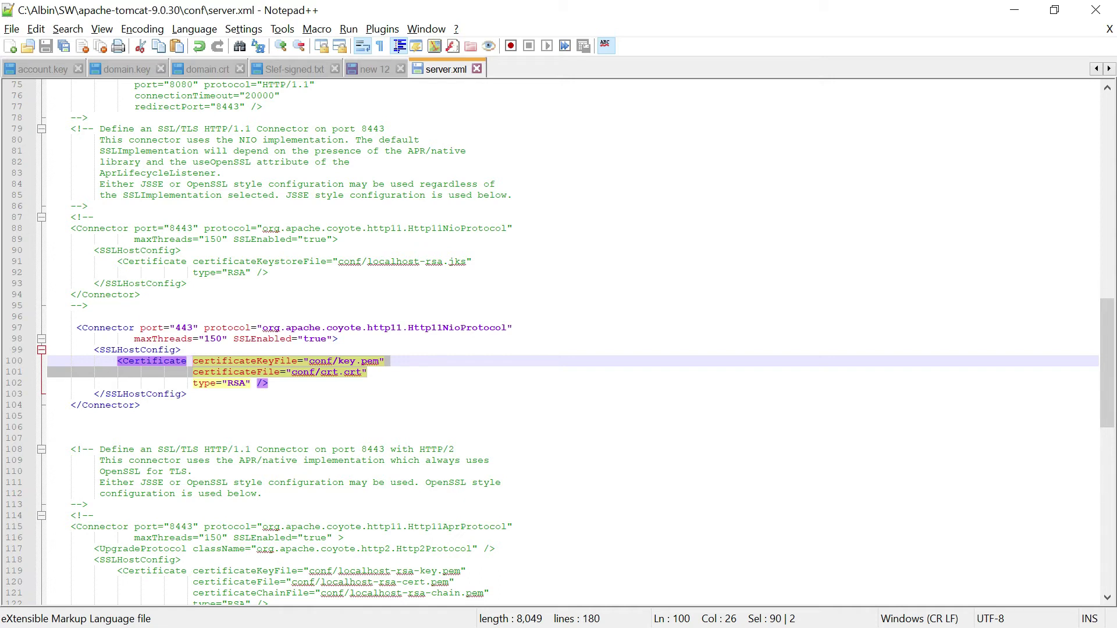
left_click_drag(472, 261, 119, 262)
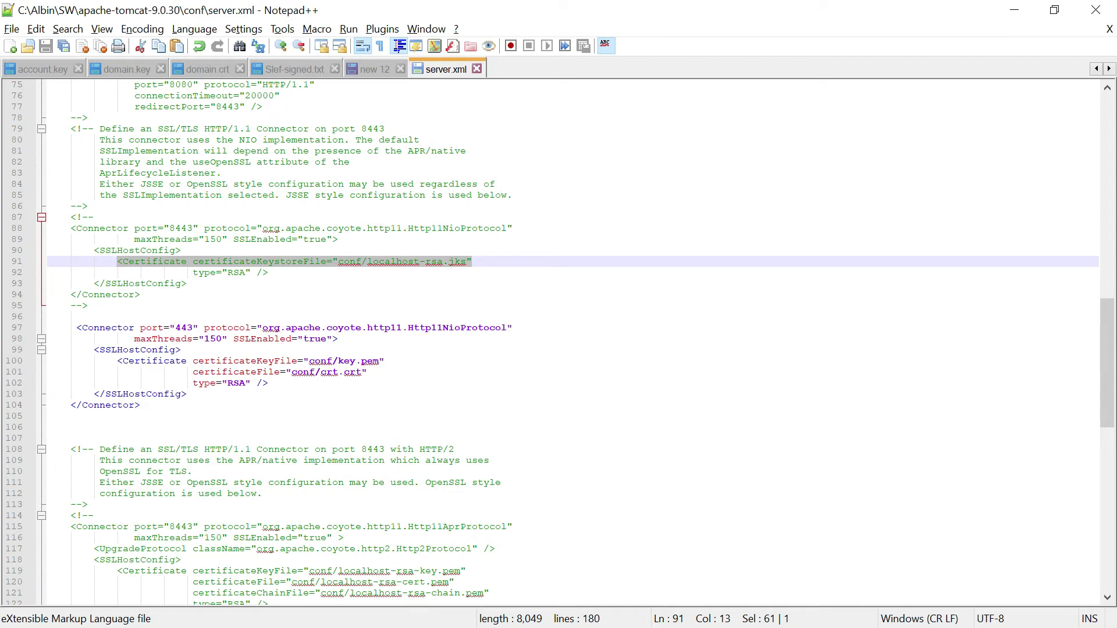
left_click_drag(76, 328, 438, 328)
double_click(416, 228)
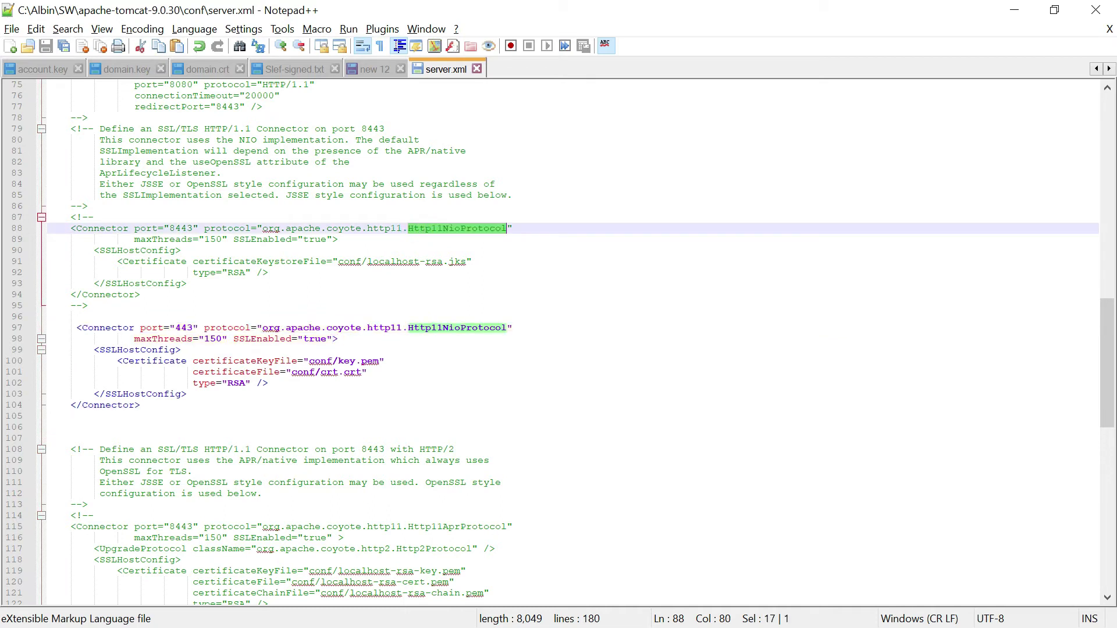
left_click_drag(94, 350, 140, 405)
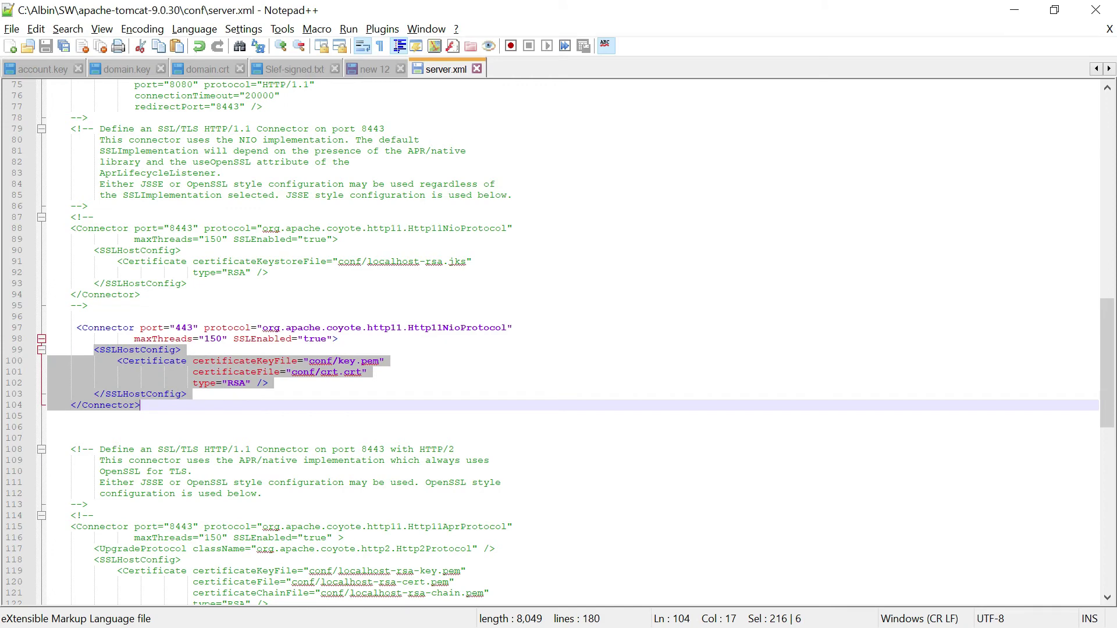
left_click_drag(1108, 340, 1112, 371)
left_click_drag(192, 471, 268, 483)
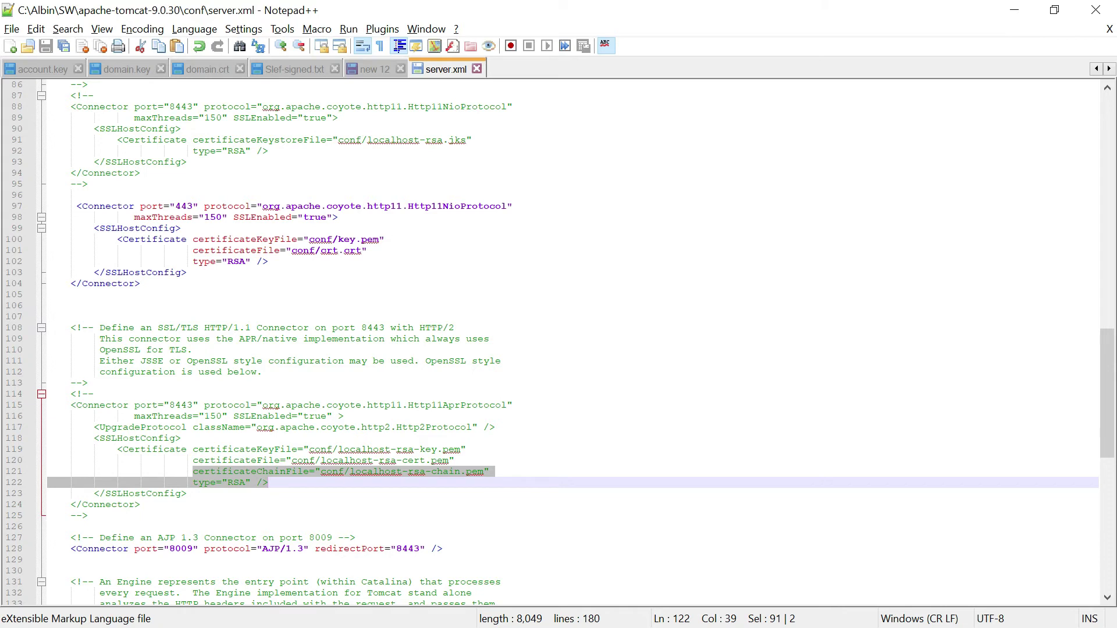
double_click(184, 206)
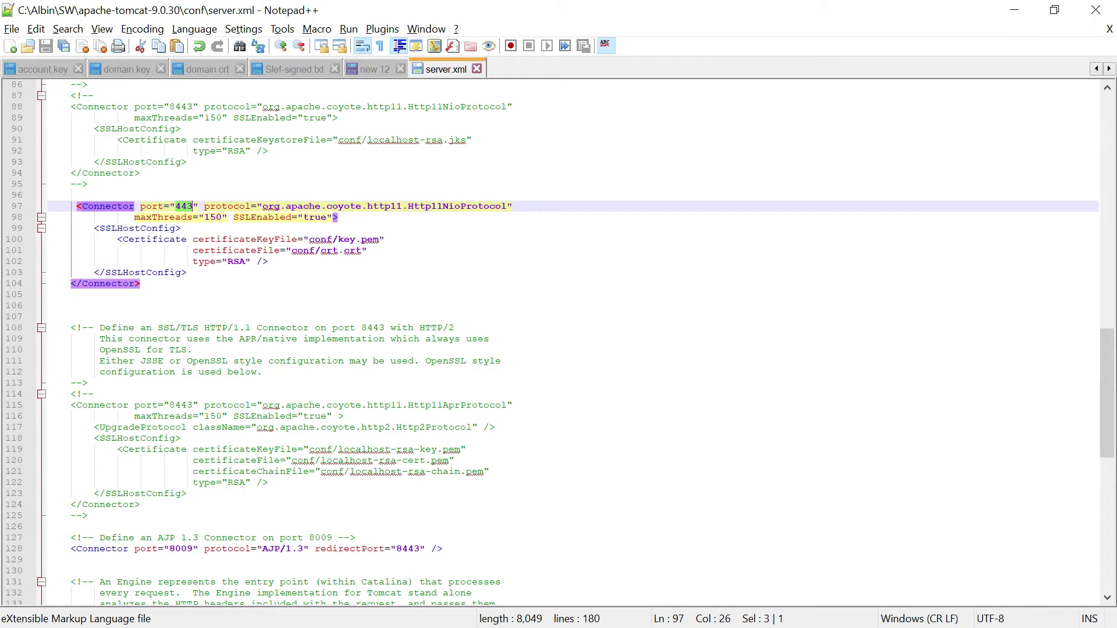
left_click_drag(123, 239, 187, 272)
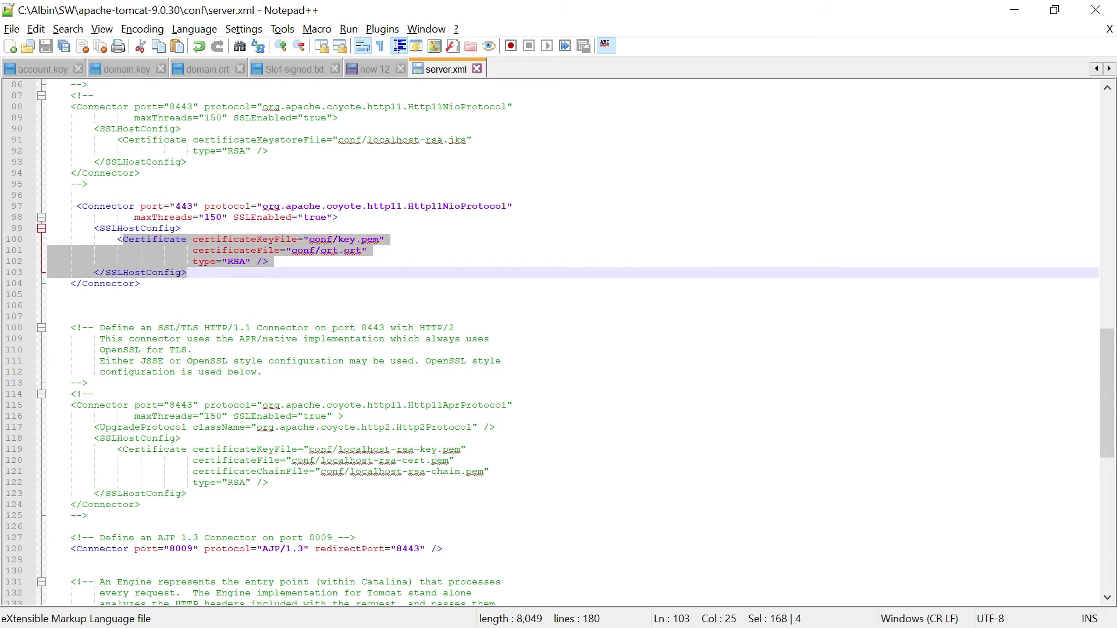
Go up to apache-tomcat-9.0.30, open the bin folder and run startup.bat.
key("alt+Tab")
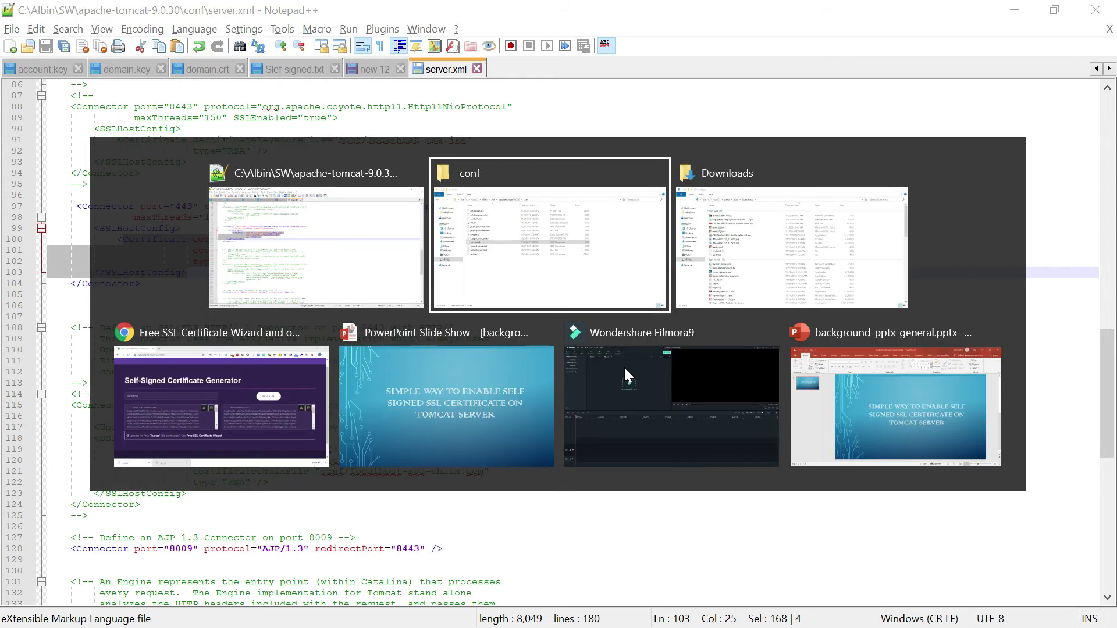
left_click(363, 61)
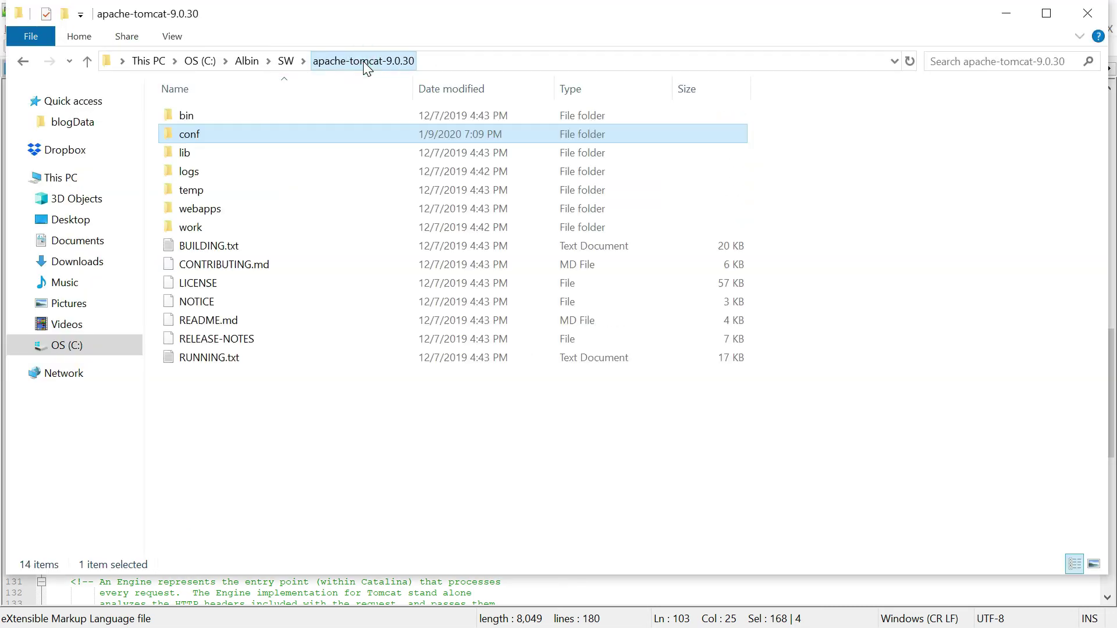
left_click(197, 117)
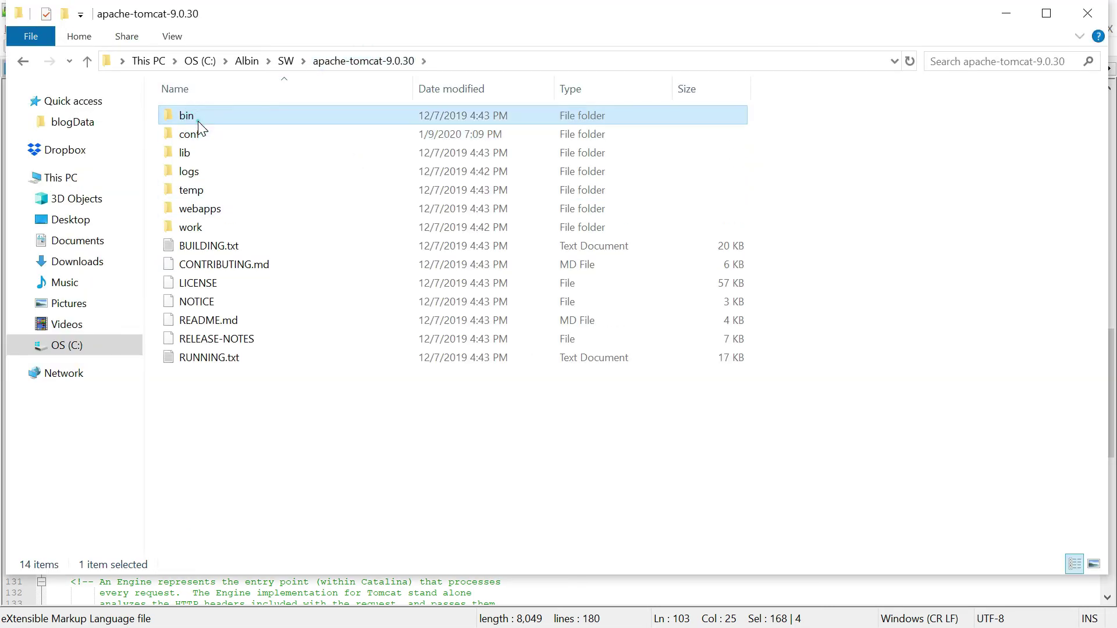
key("F2")
double_click(257, 110)
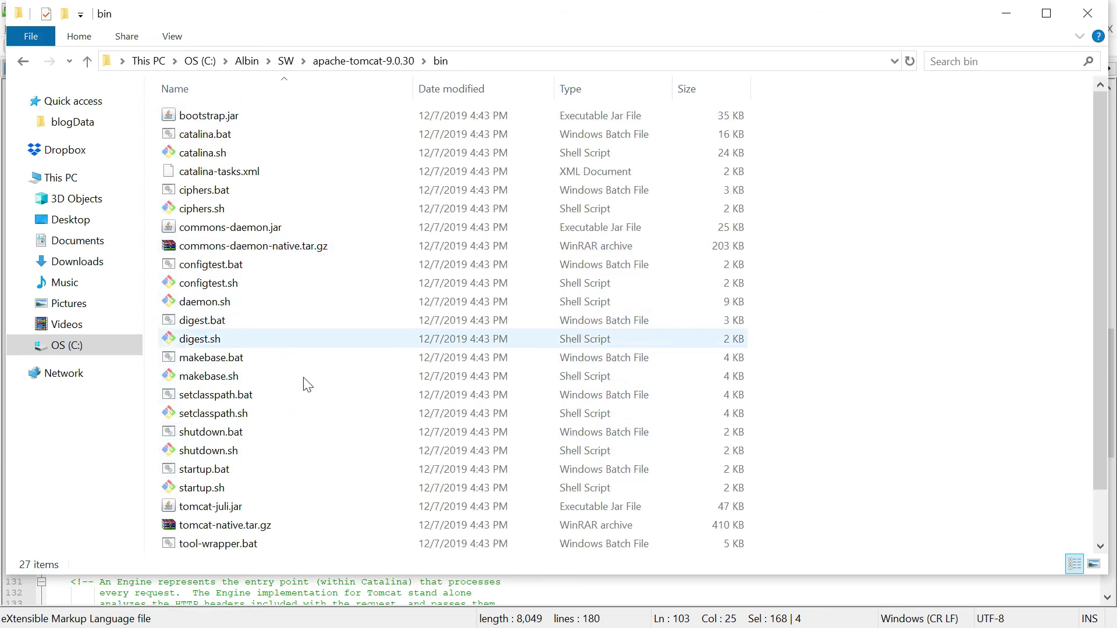
double_click(200, 470)
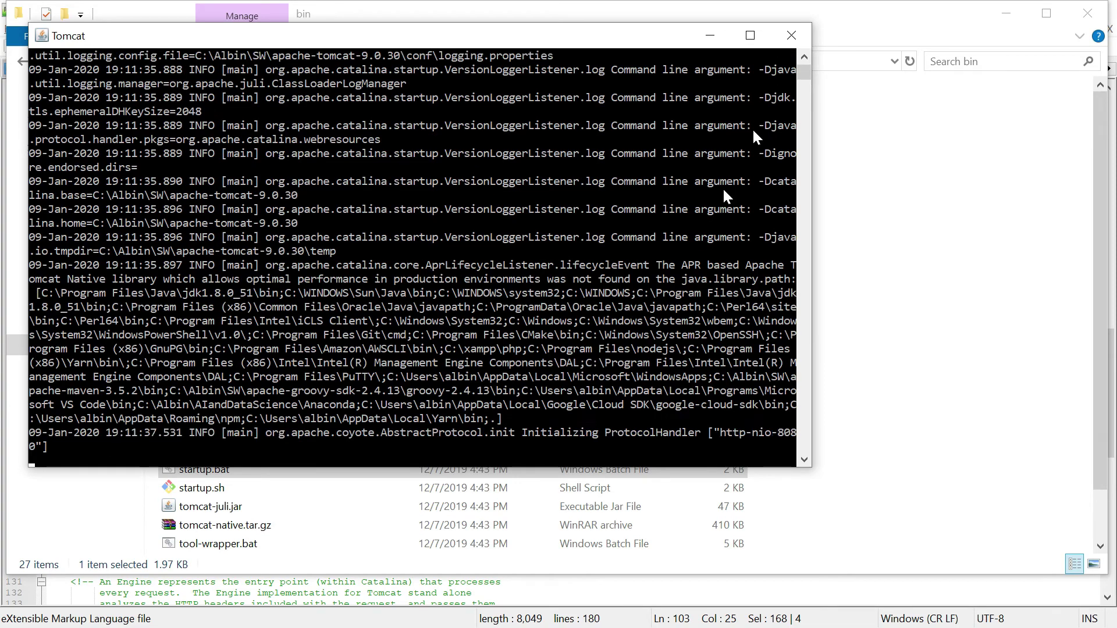
Maximize the Tomcat console and verify the http-nio-8080 and https-jsse-nio-443 handlers started.
left_click(750, 36)
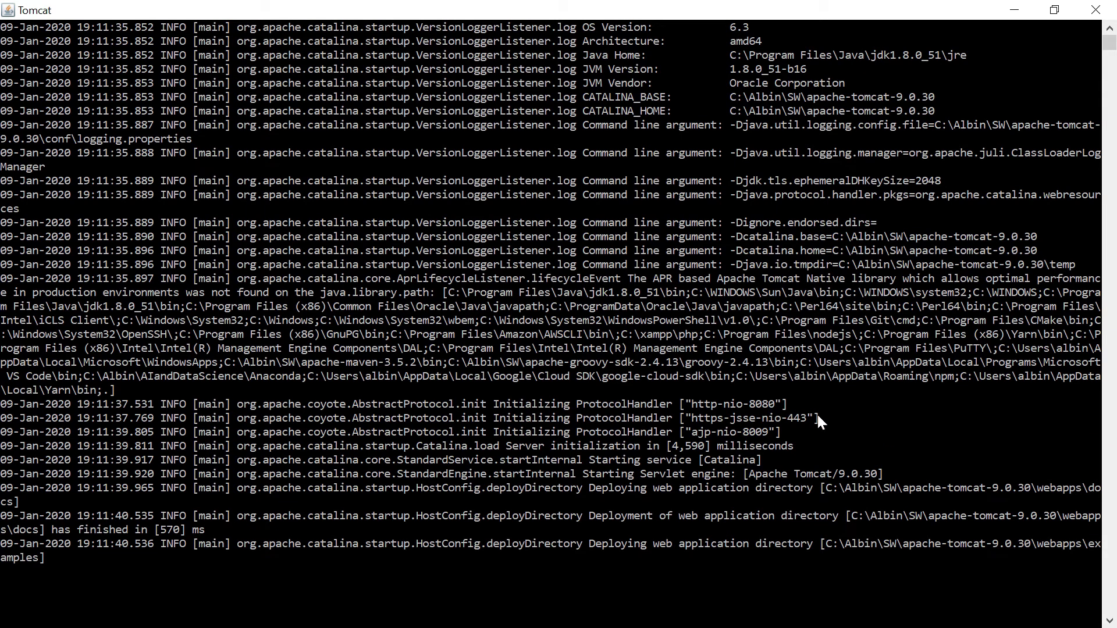
left_click_drag(789, 192, 693, 195)
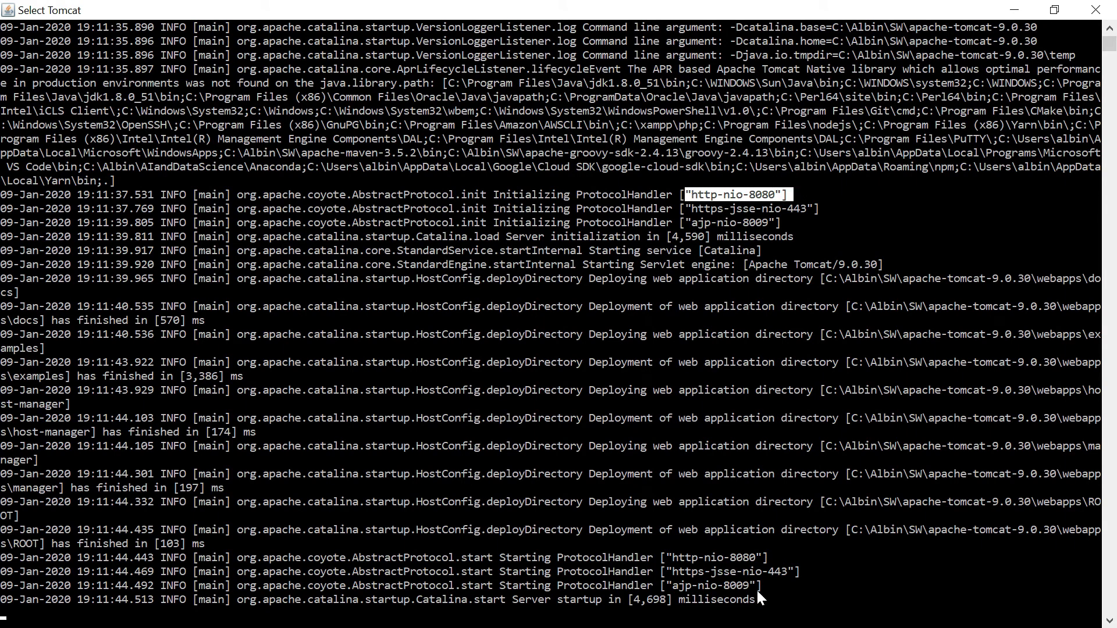
left_click_drag(768, 563, 680, 563)
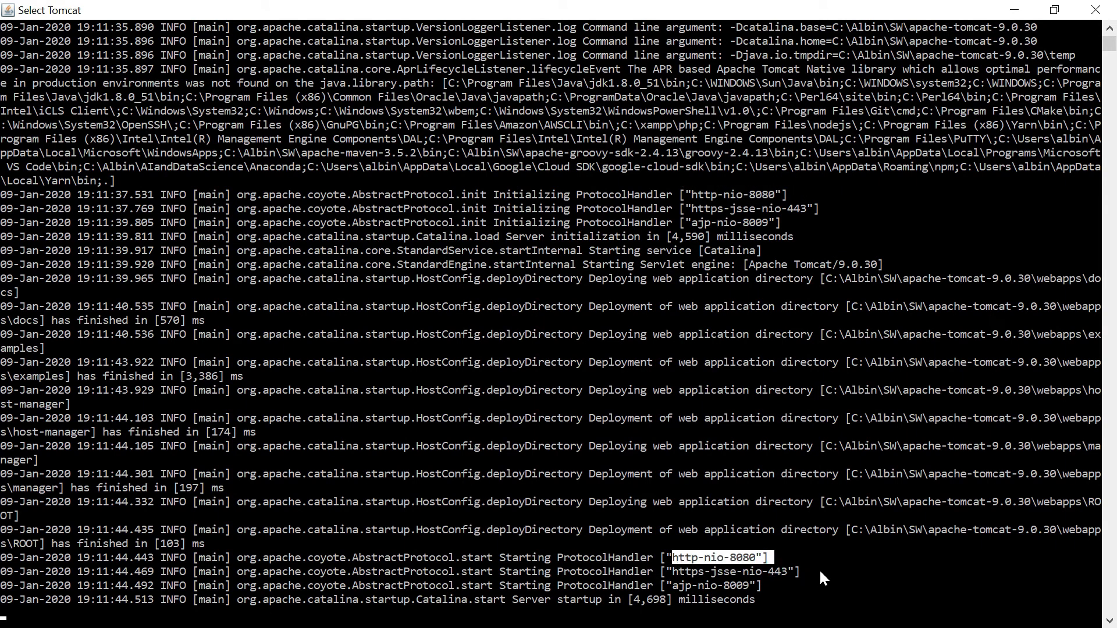
left_click_drag(808, 570, 655, 573)
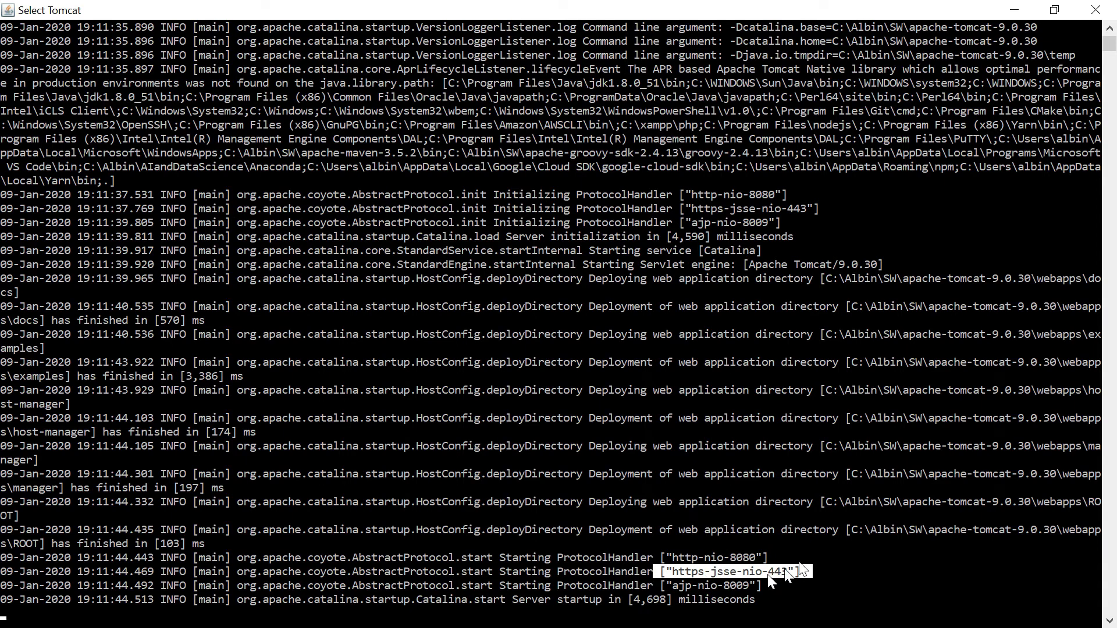
left_click_drag(780, 558, 704, 560)
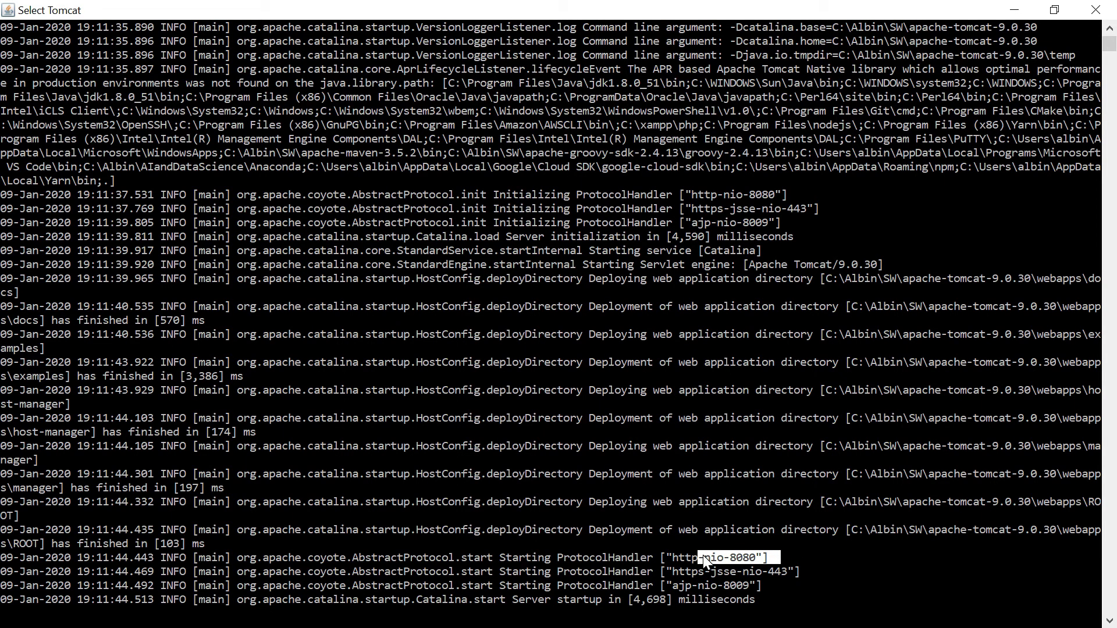
key("alt+Tab")
key("alt+Tab")
key("alt+Tab")
key("alt+Tab")
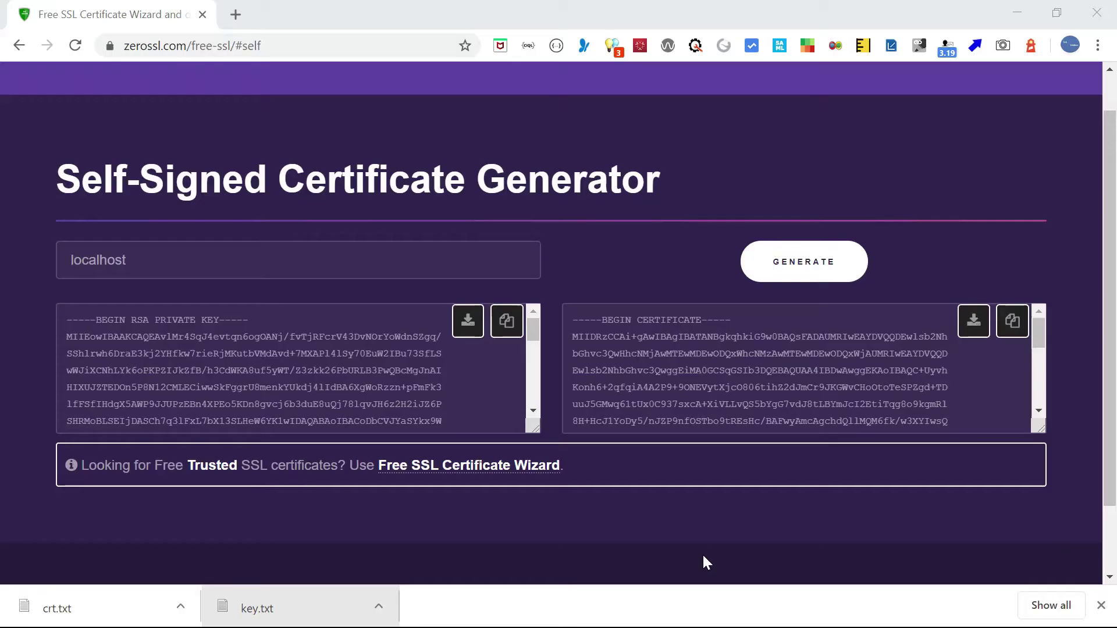
left_click(236, 14)
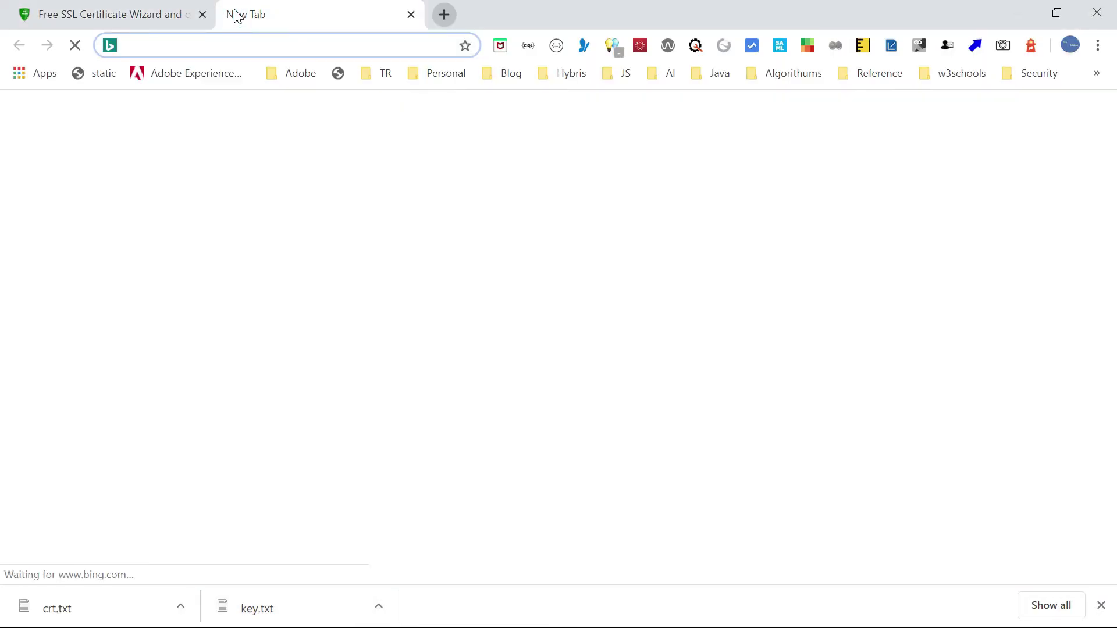
type("local")
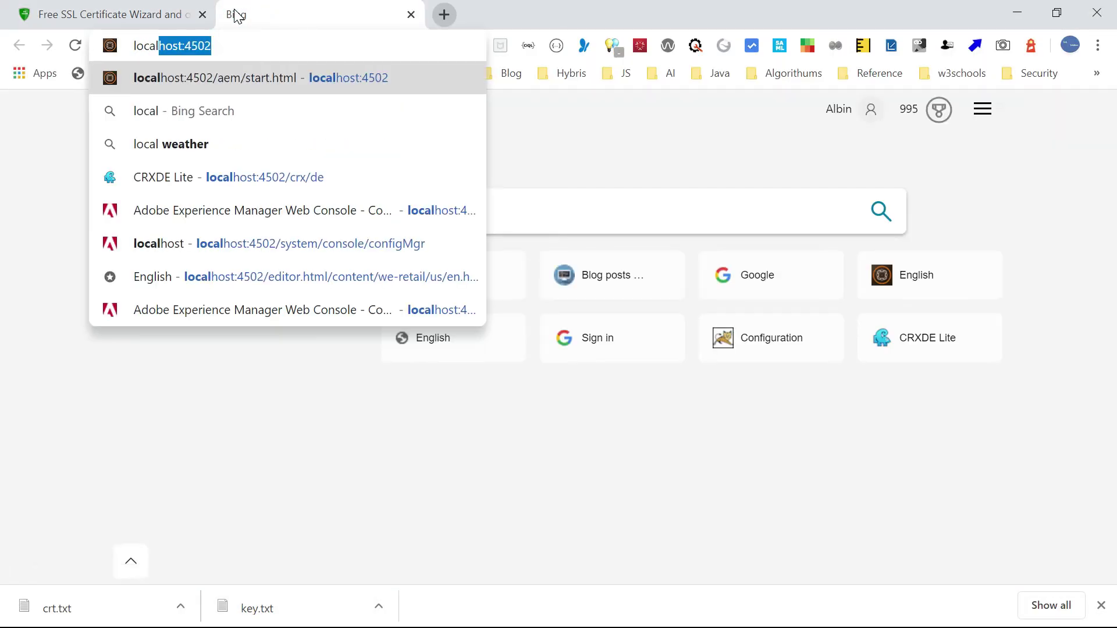
key("Left")
type("https:/")
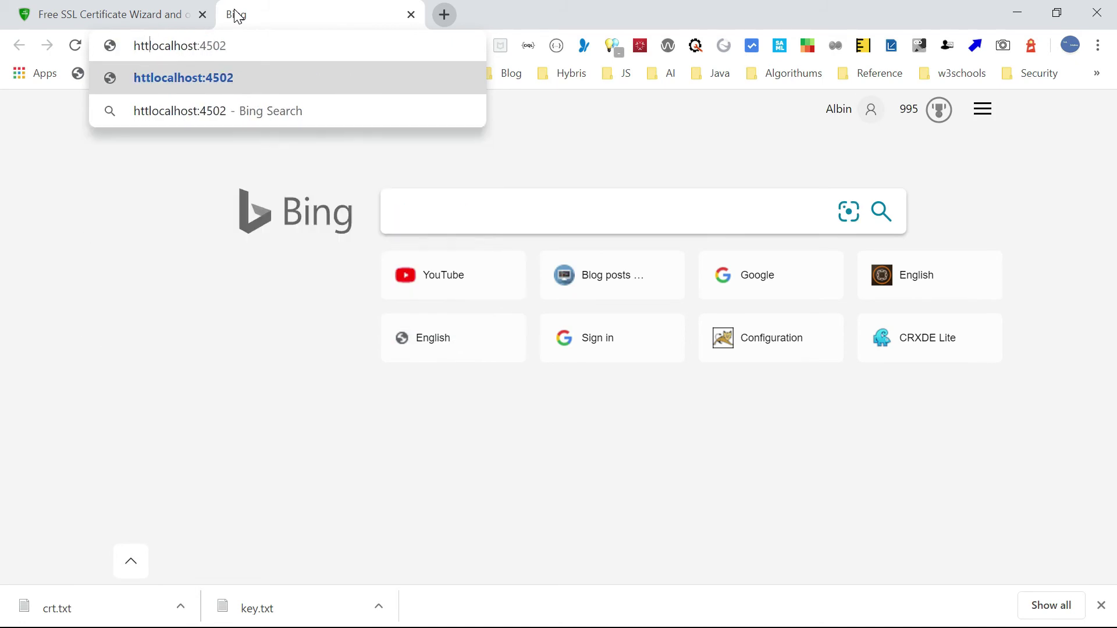
type("/")
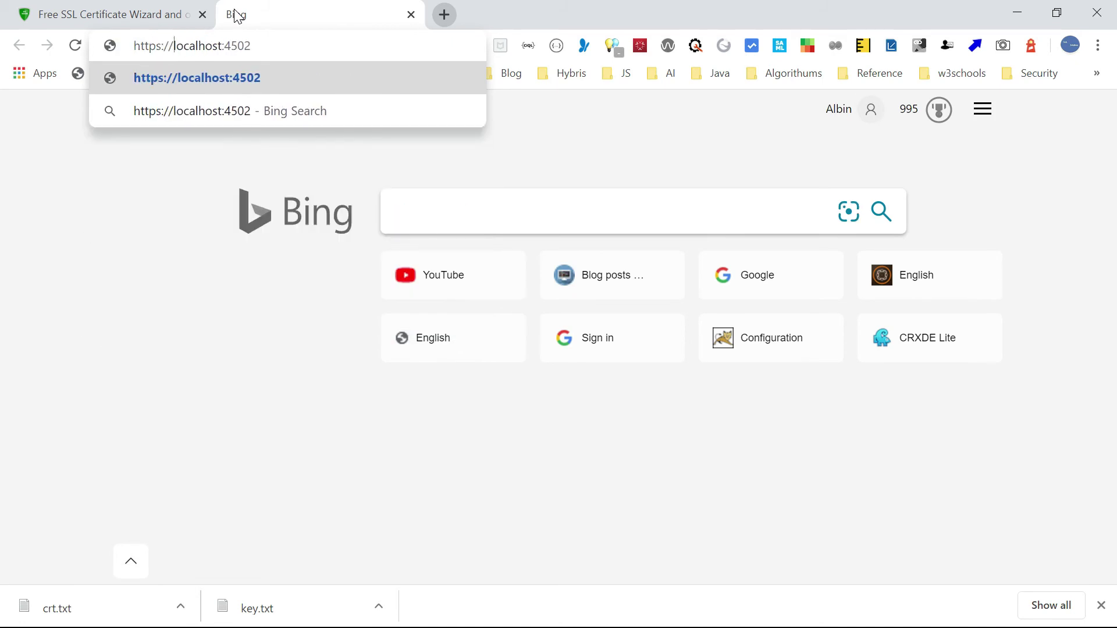
left_click(270, 44)
key("BackSpace")
key("BackSpace")
key("BackSpace")
key("BackSpace")
key("BackSpace")
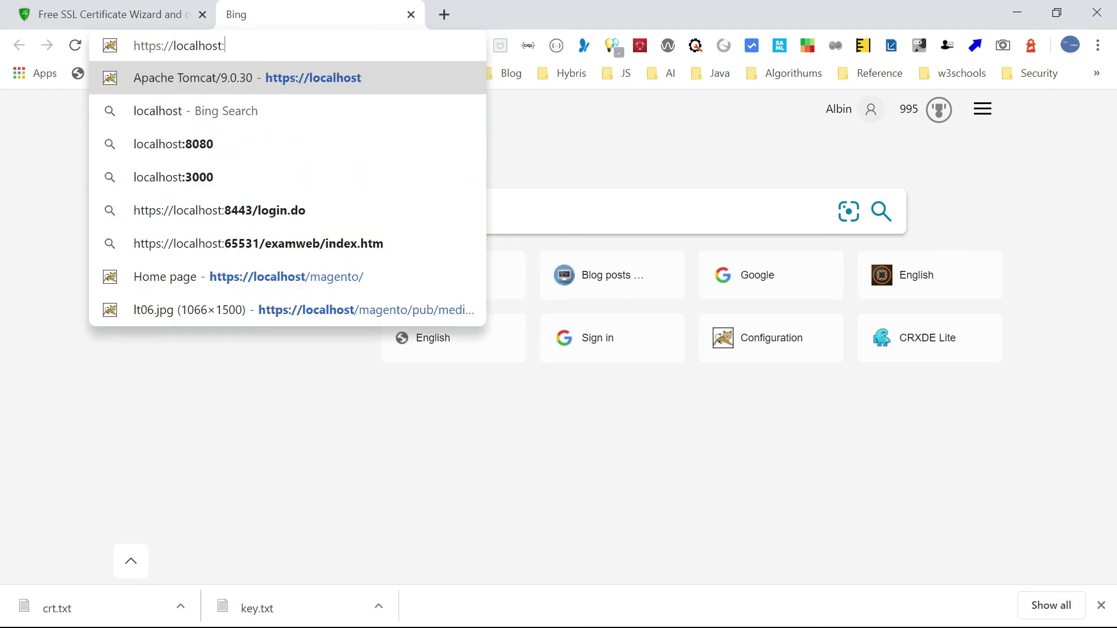
key("Return")
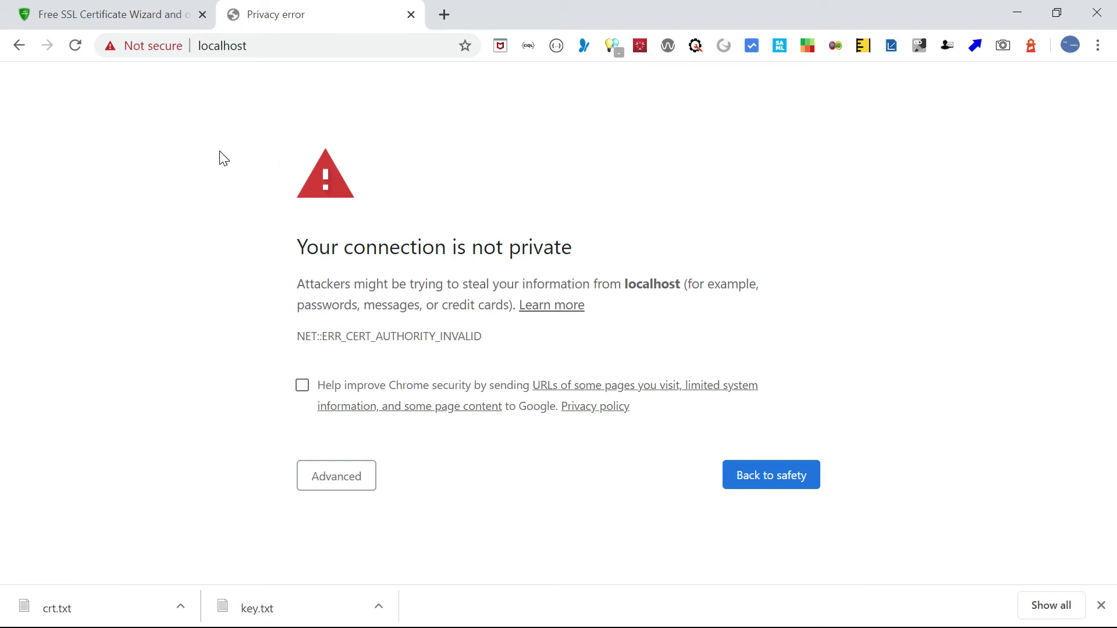
Inspect the localhost certificate from the Not secure indicator, then close it.
left_click(147, 53)
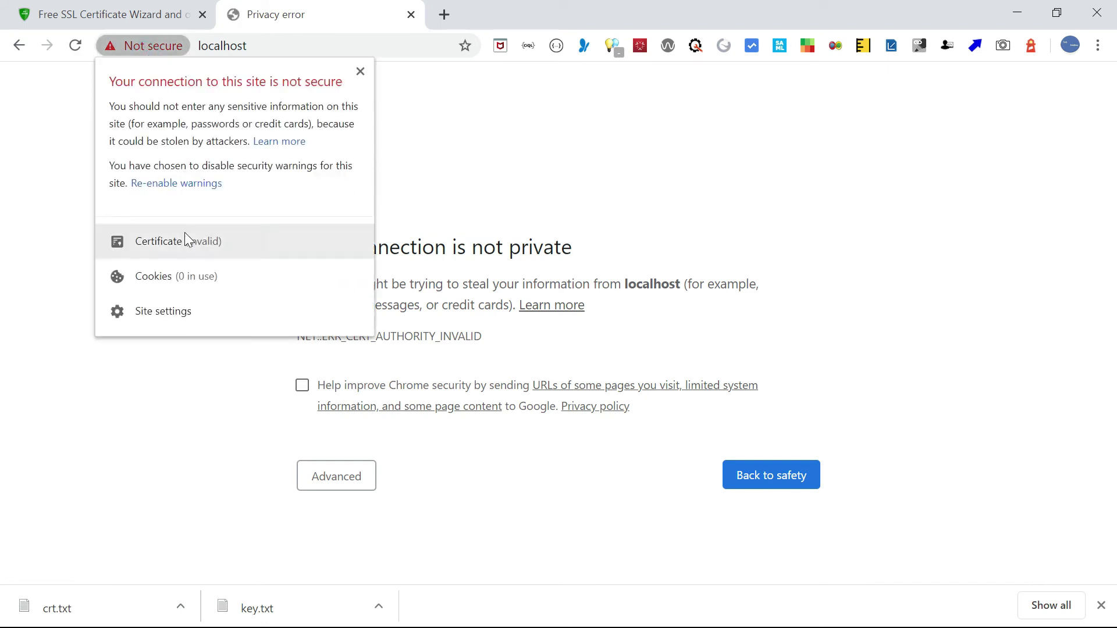
left_click(184, 240)
left_click(150, 58)
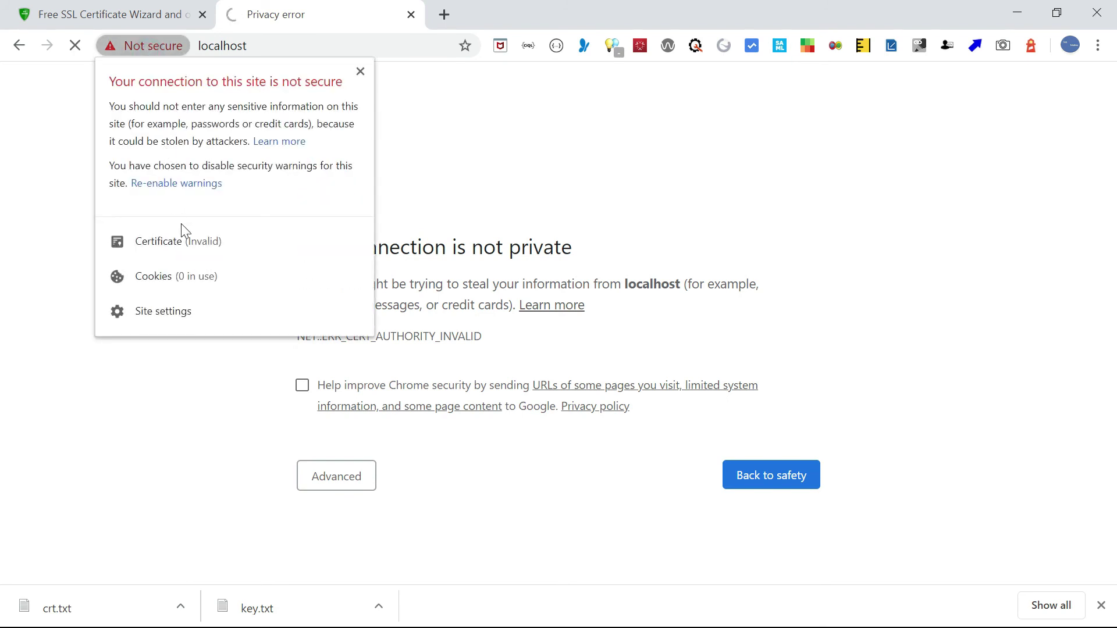
left_click(186, 241)
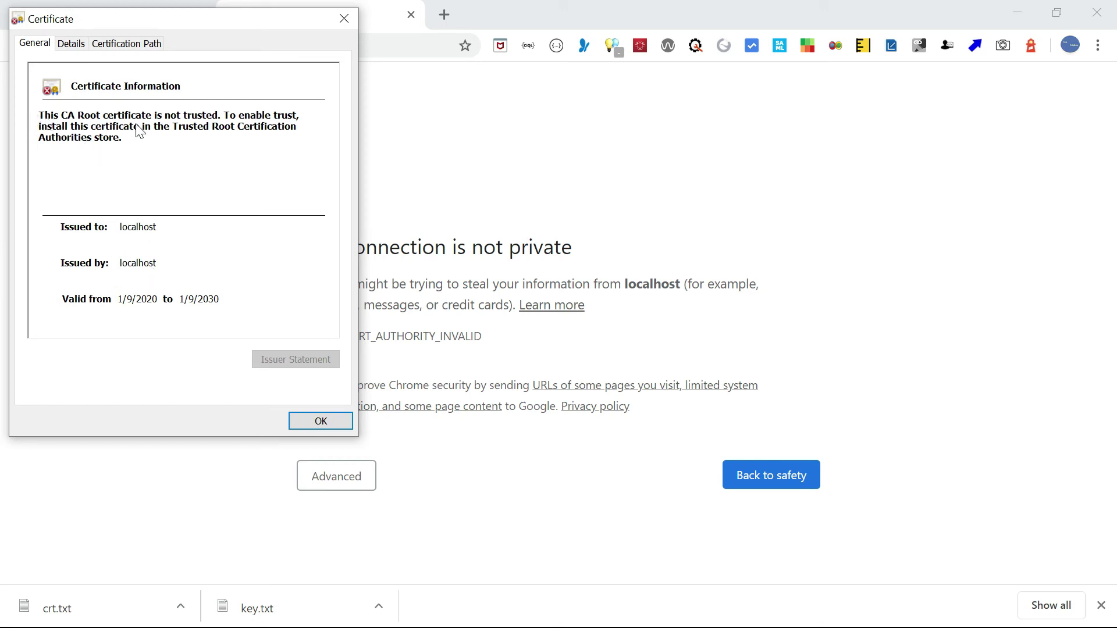
left_click(344, 19)
Expand Advanced on the warning and proceed to localhost (unsafe).
left_click(327, 477)
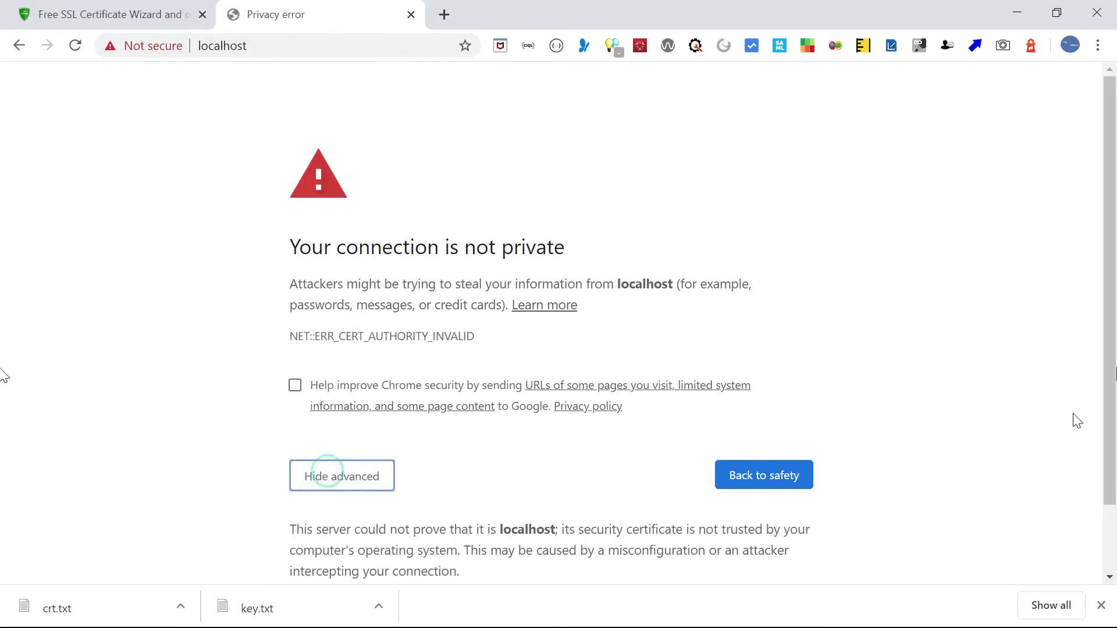
scroll(1108, 281, "down", 1)
left_click(383, 536)
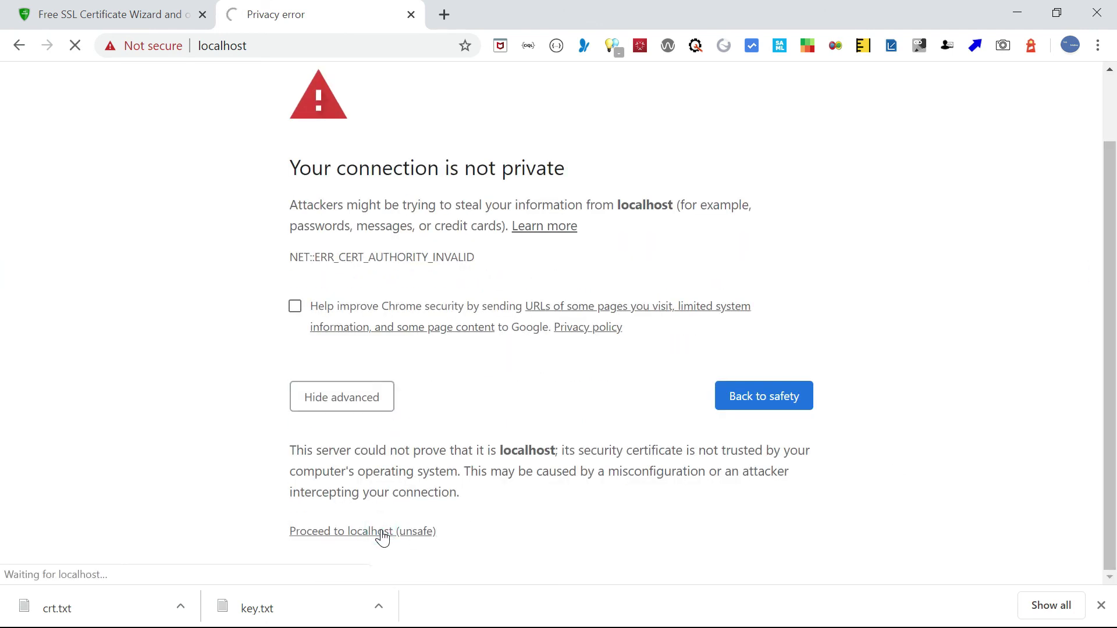